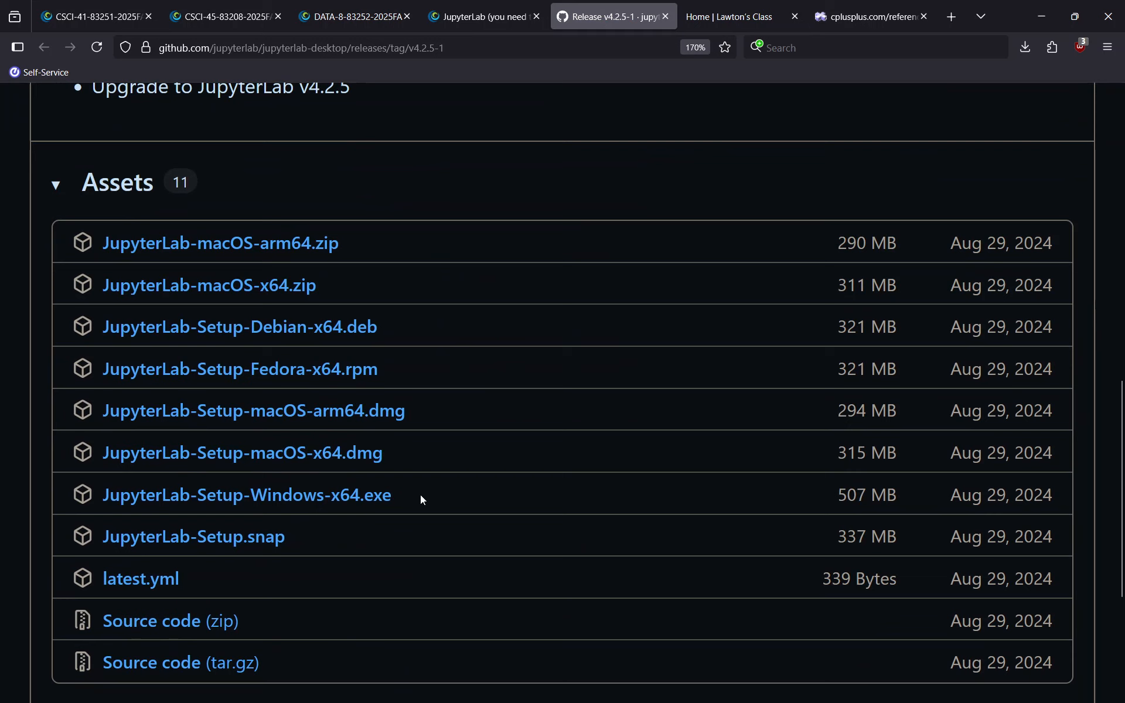
# Highlight the Windows installer and the macOS .dmg and .zip asset names on the release page
pyautogui.moveTo(412, 498); pyautogui.dragTo(57, 514)
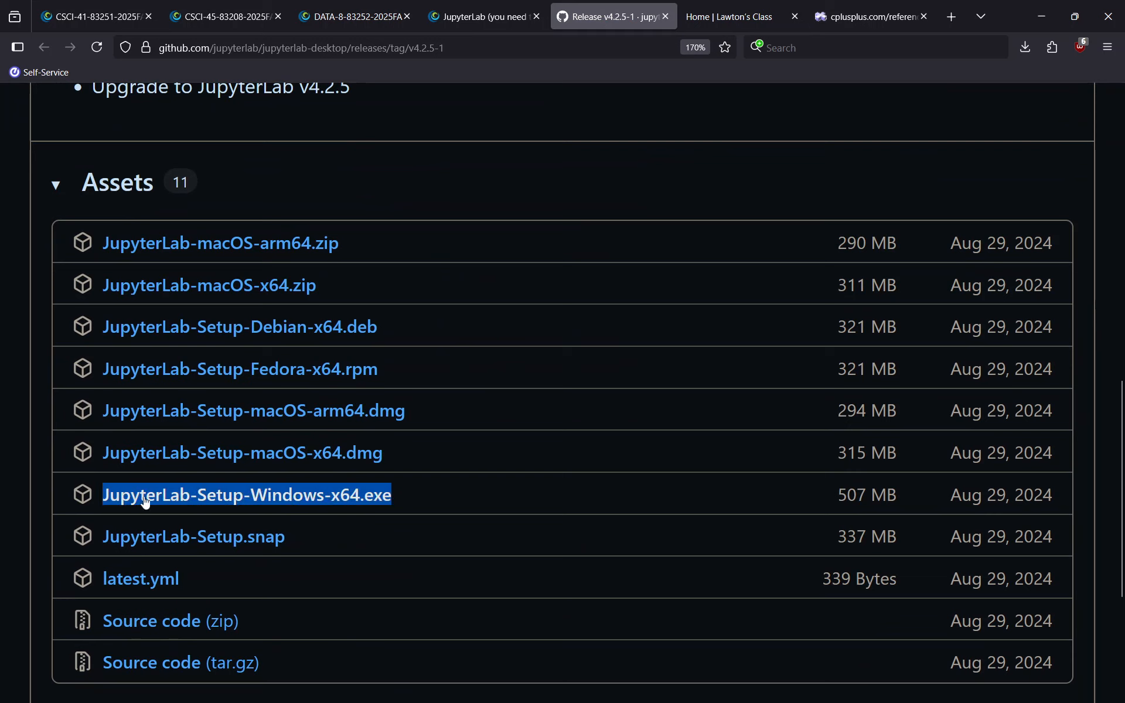
pyautogui.moveTo(427, 455); pyautogui.dragTo(79, 413)
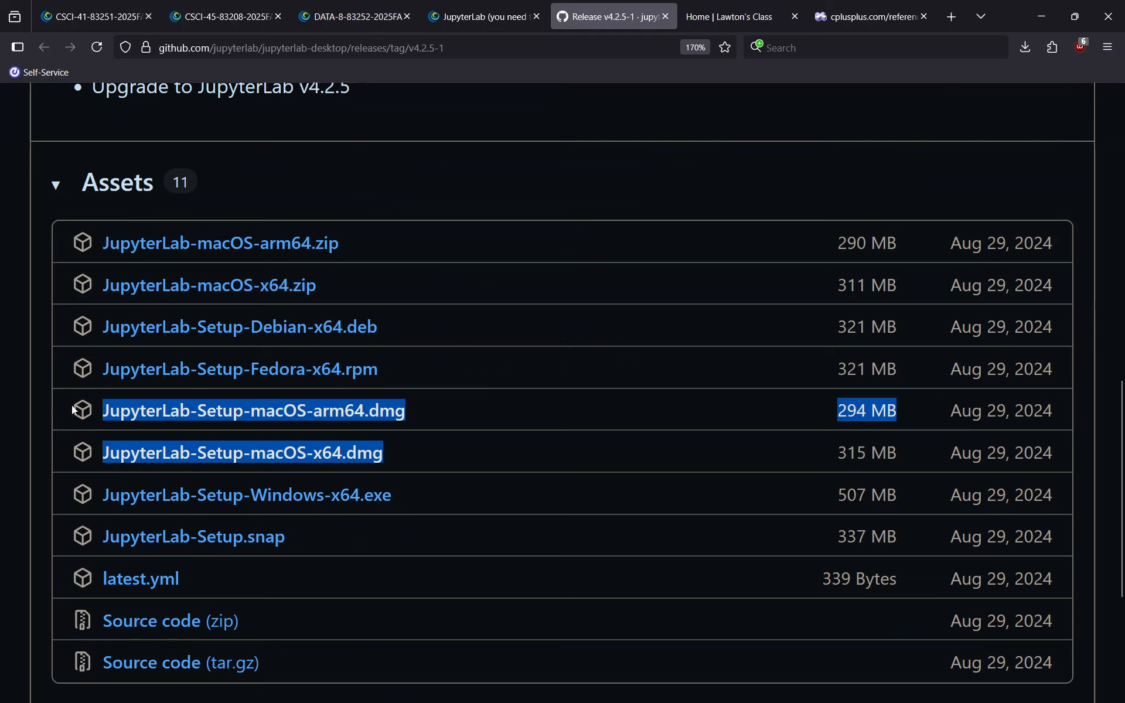
pyautogui.moveTo(359, 276); pyautogui.dragTo(59, 226)
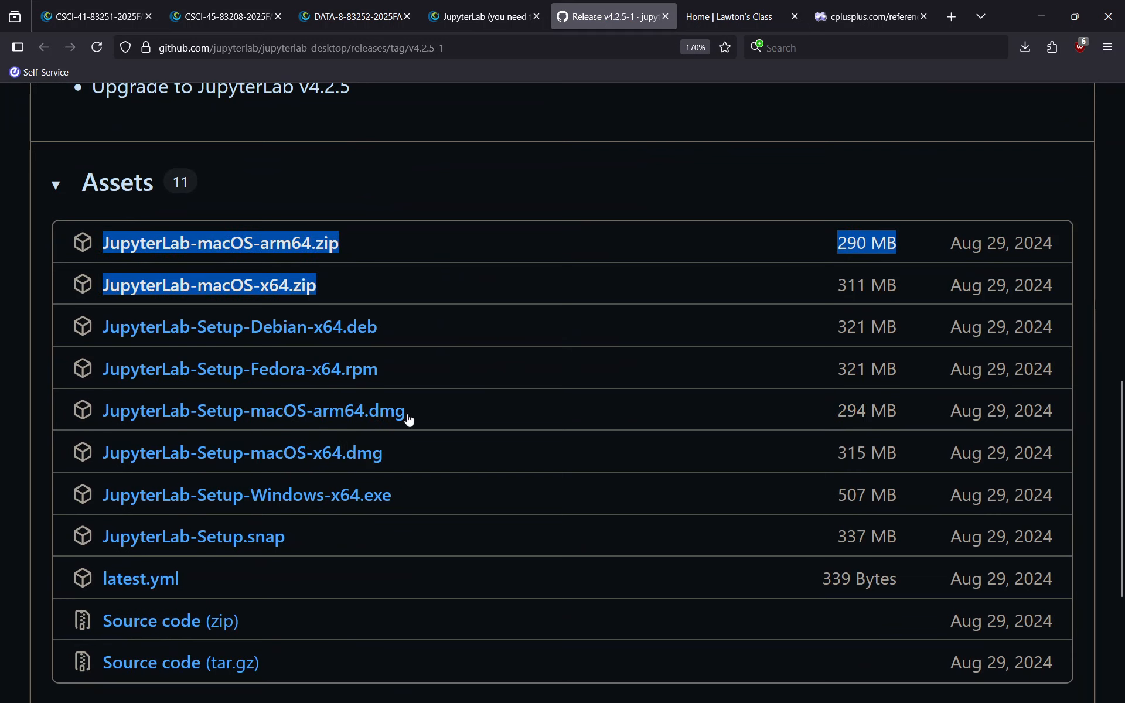
pyautogui.moveTo(513, 466); pyautogui.dragTo(85, 414)
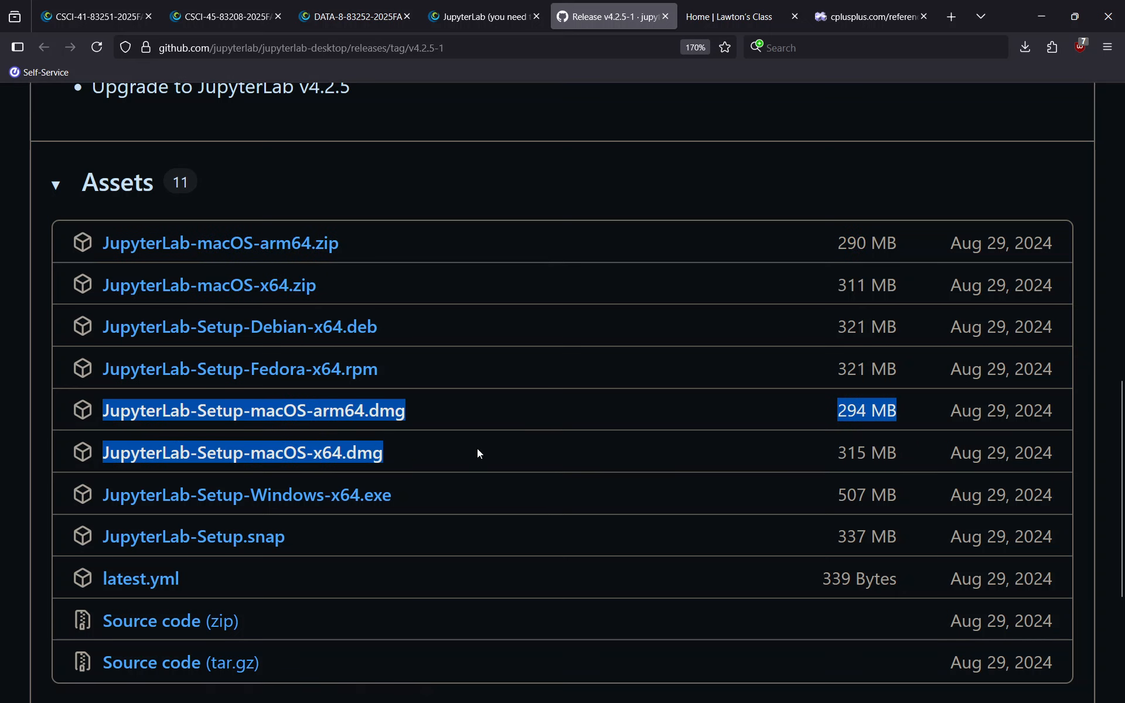
pyautogui.click(500, 404)
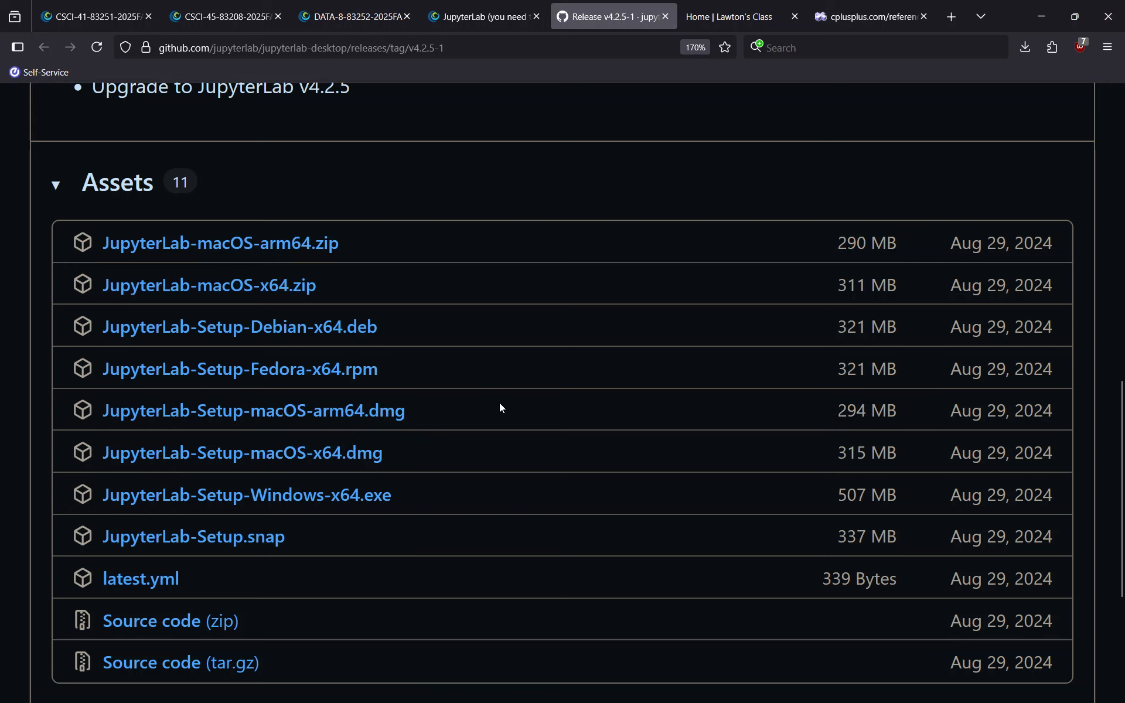
pyautogui.moveTo(484, 420); pyautogui.dragTo(297, 412)
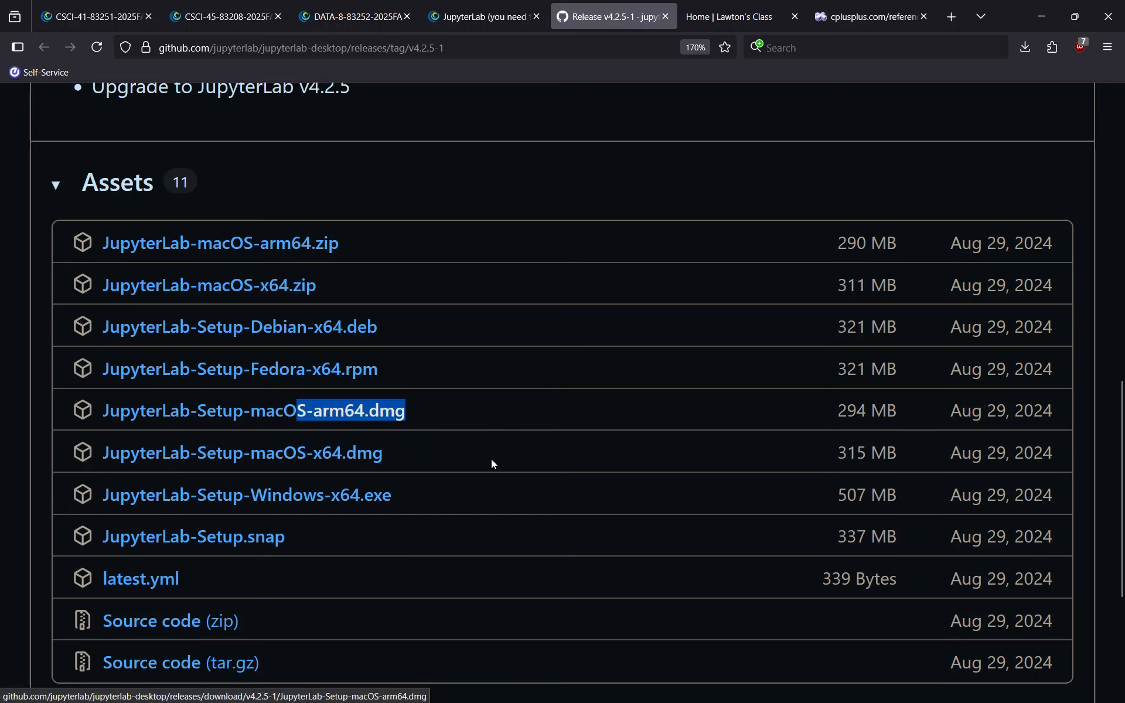
pyautogui.moveTo(442, 450); pyautogui.dragTo(121, 460)
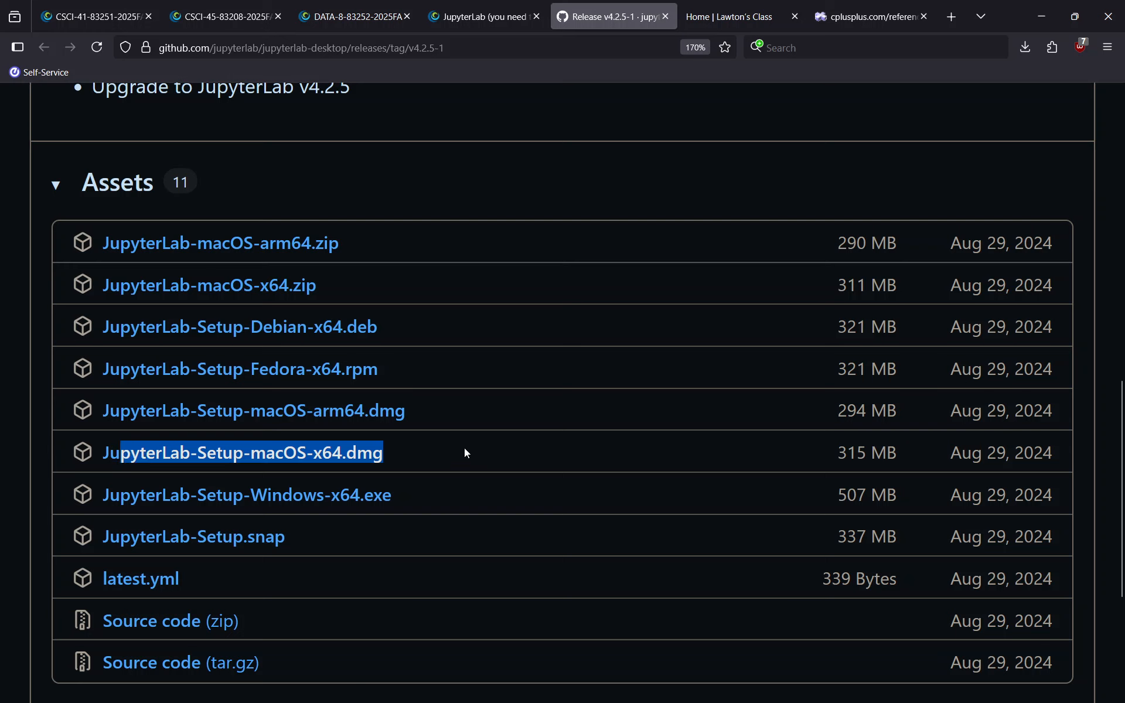
pyautogui.moveTo(465, 449); pyautogui.dragTo(62, 398)
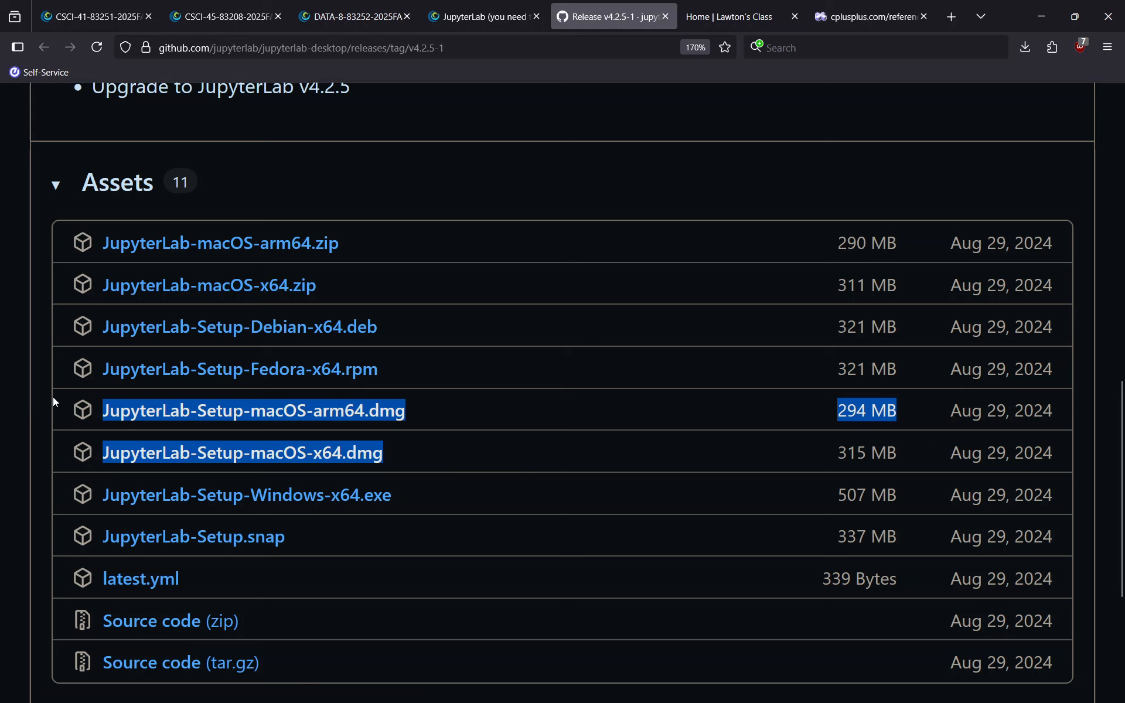
pyautogui.click(40, 397)
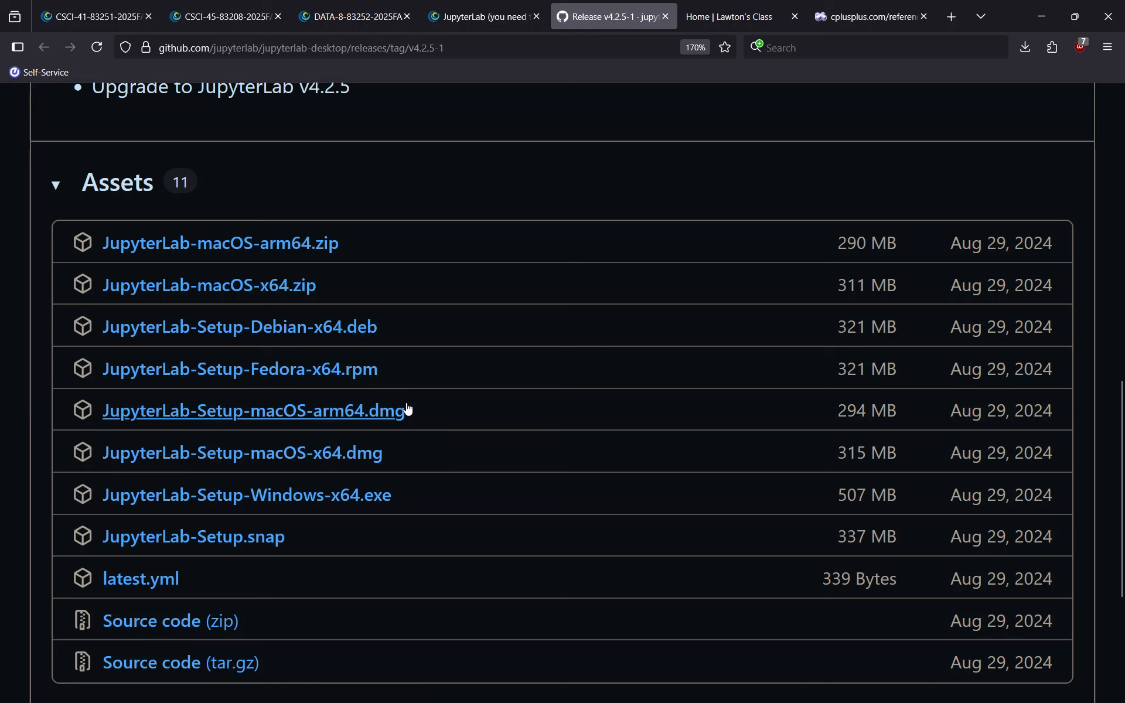
# Start a duplicate JupyterLab-Setup-Windows-x64.exe download, then cancel it in the Downloads panel
pyautogui.moveTo(436, 498); pyautogui.dragTo(100, 497)
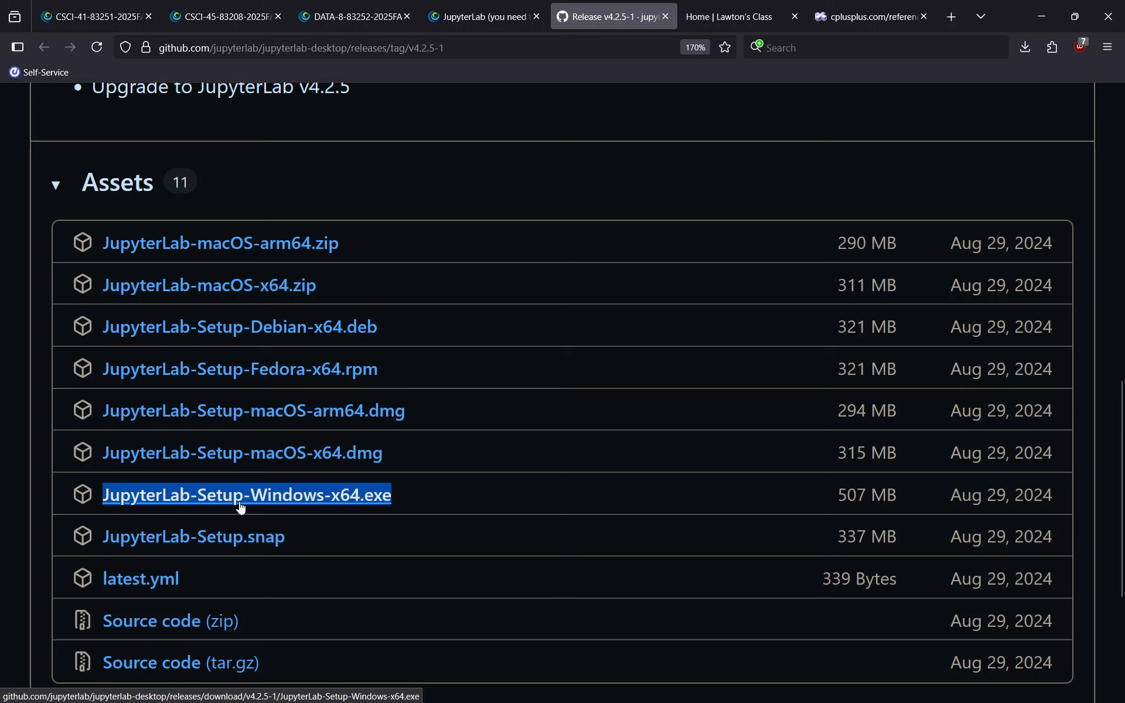
pyautogui.click(262, 500)
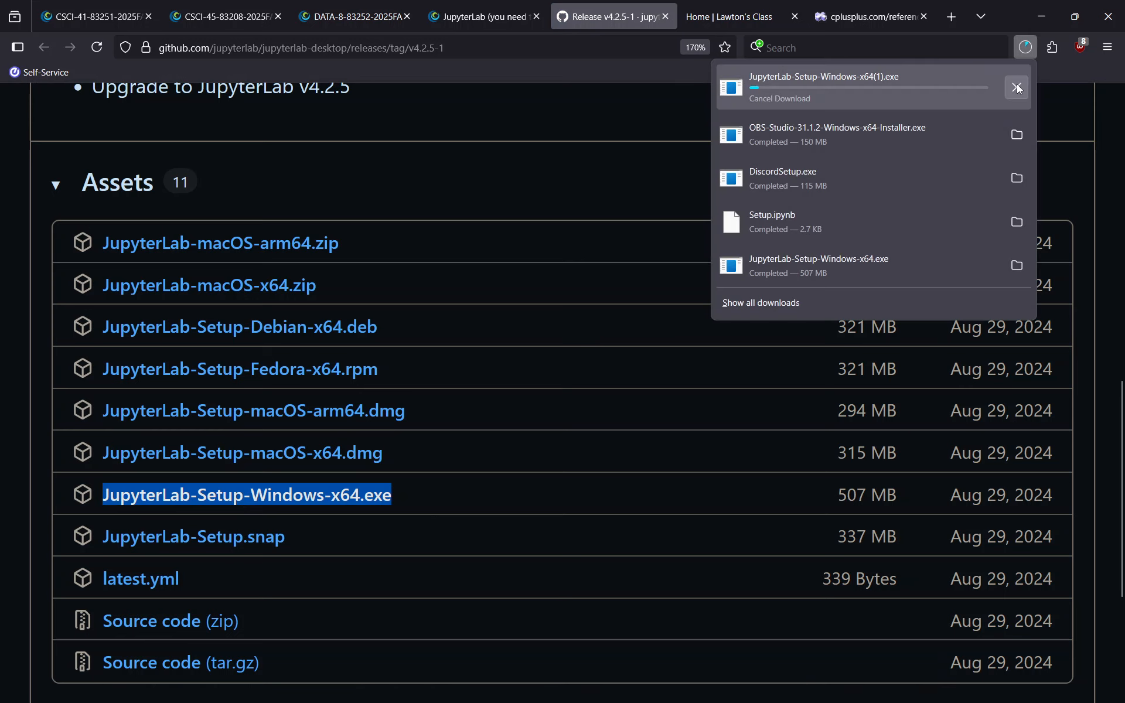
pyautogui.click(1017, 87)
pyautogui.click(535, 205)
pyautogui.click(534, 205)
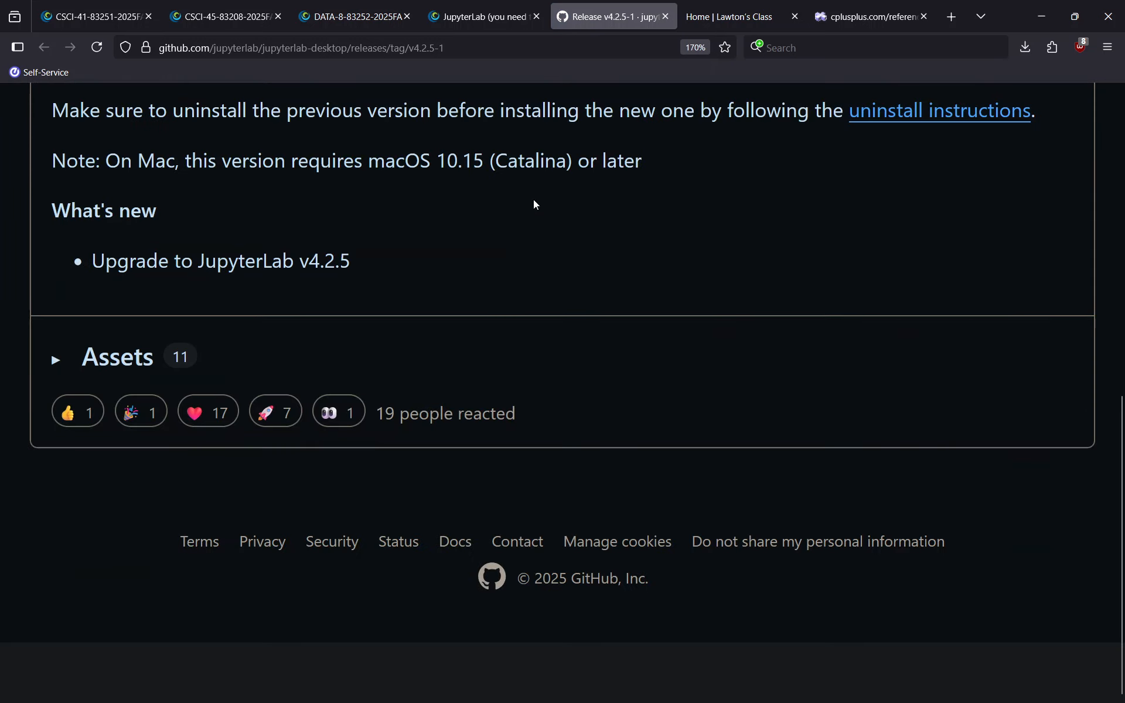
pyautogui.click(129, 357)
pyautogui.hotkey('alt', 'Tab')
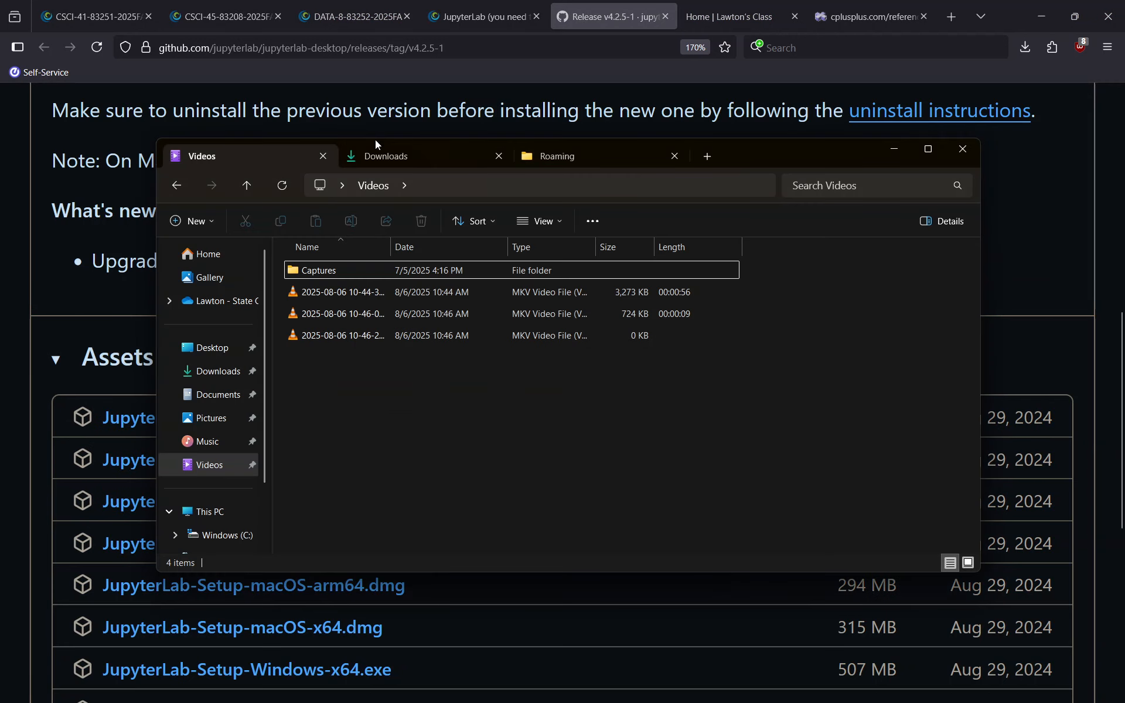
# Run JupyterLab-Setup-Windows-x64.exe from Downloads, accept the licence and finish installing JupyterLab 4.2.5-1
pyautogui.click(377, 158)
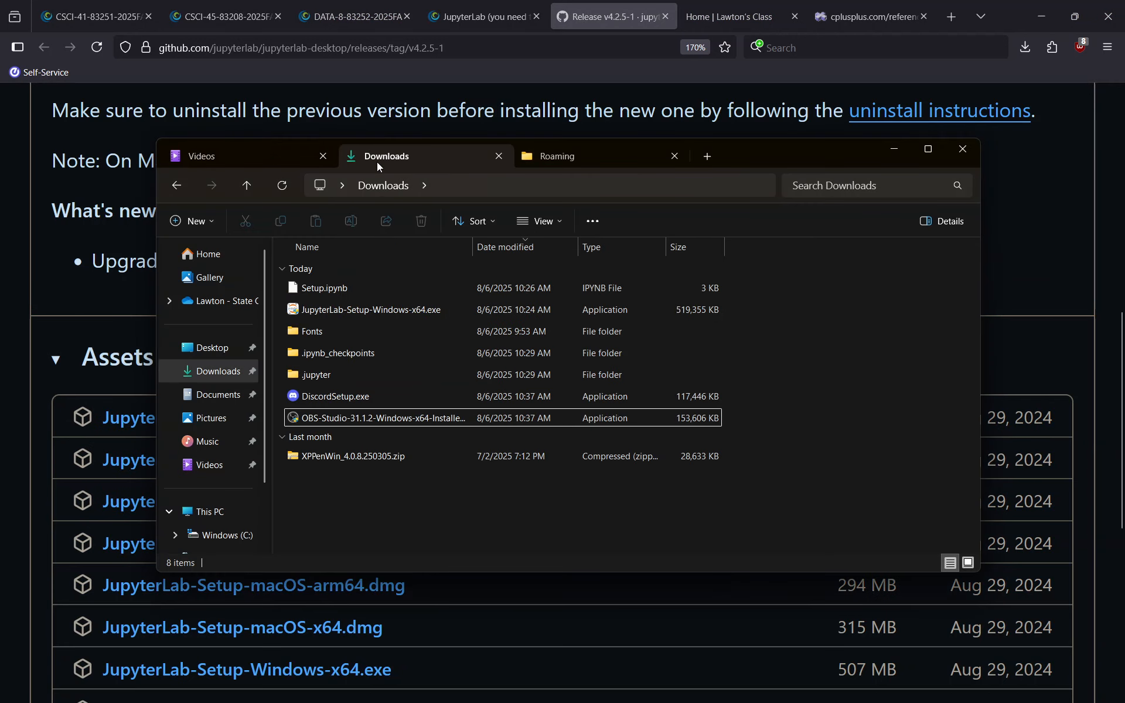
pyautogui.click(342, 312)
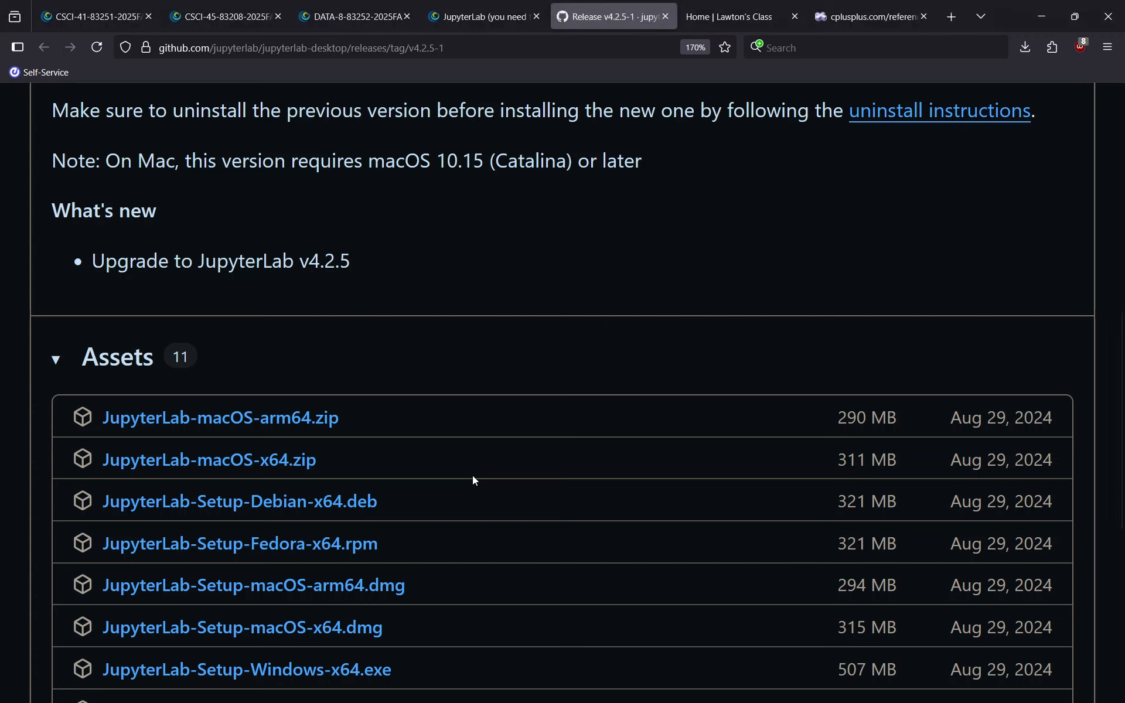
pyautogui.click(632, 477)
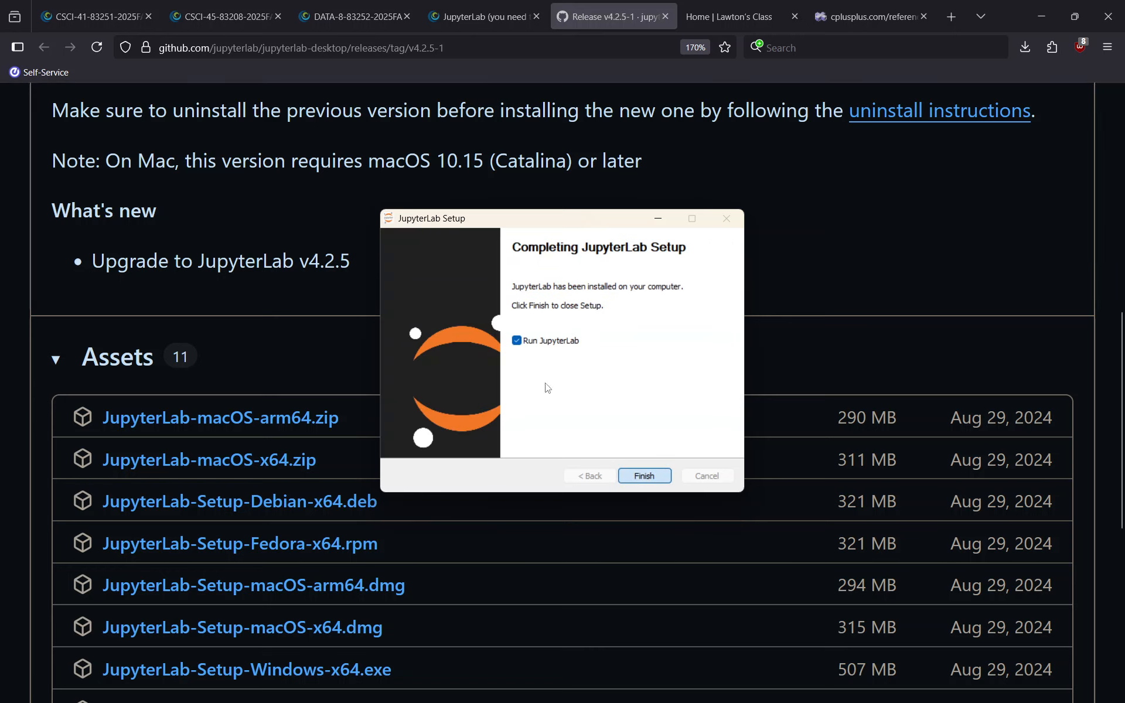
pyautogui.click(470, 20)
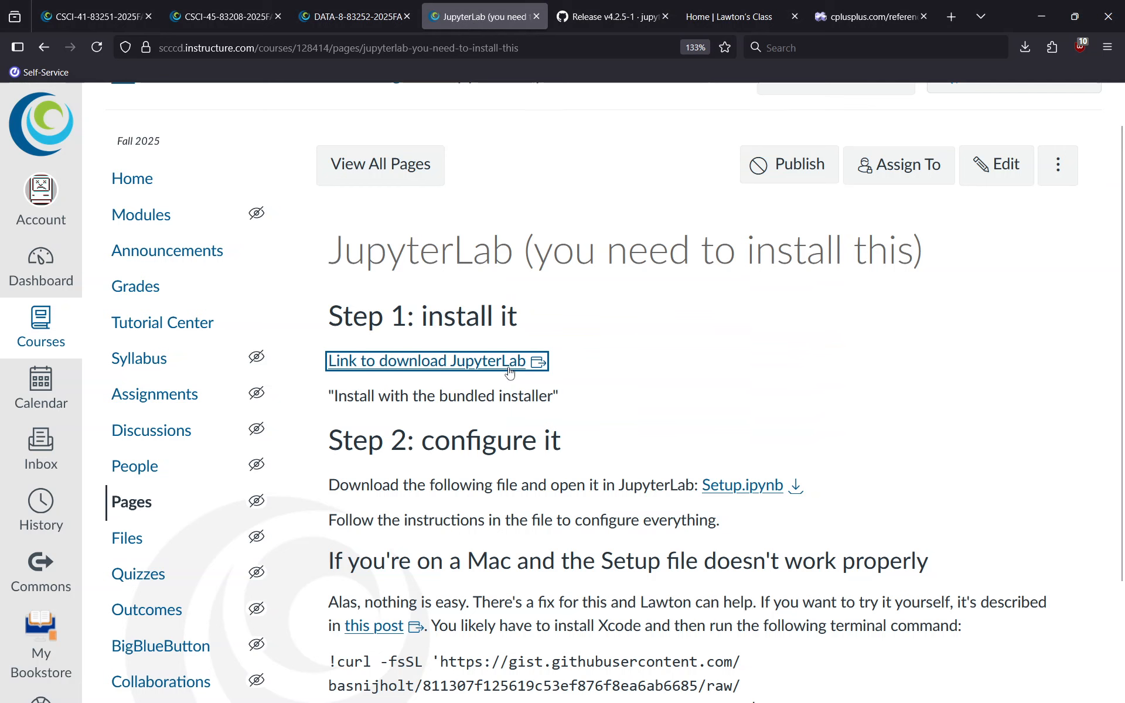
# Bring JupyterLab Desktop up from the taskbar and start installing its bundled Python environment
pyautogui.tripleClick(495, 398)
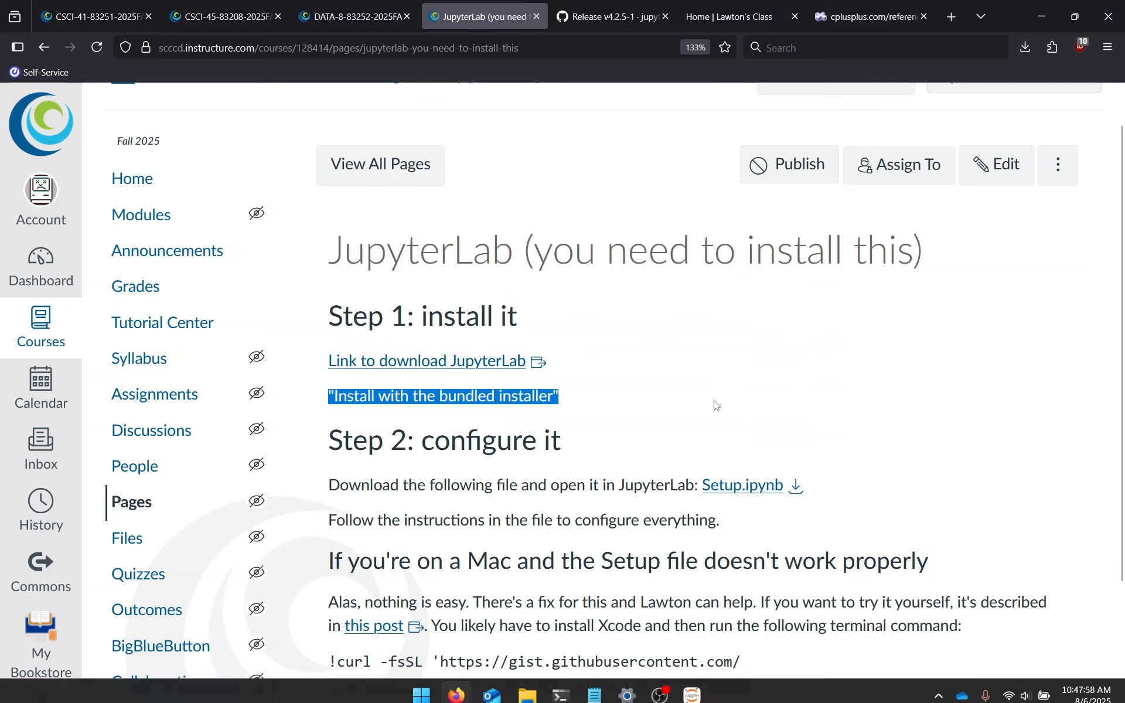
pyautogui.rightClick(692, 684)
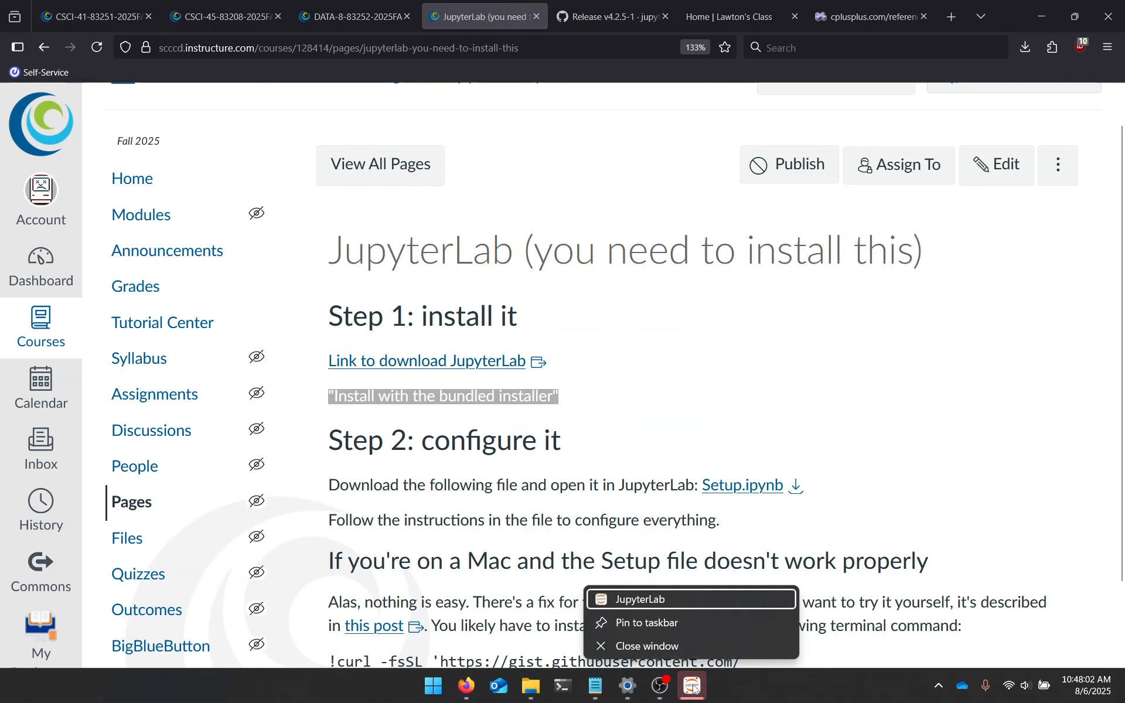
pyautogui.rightClick(694, 689)
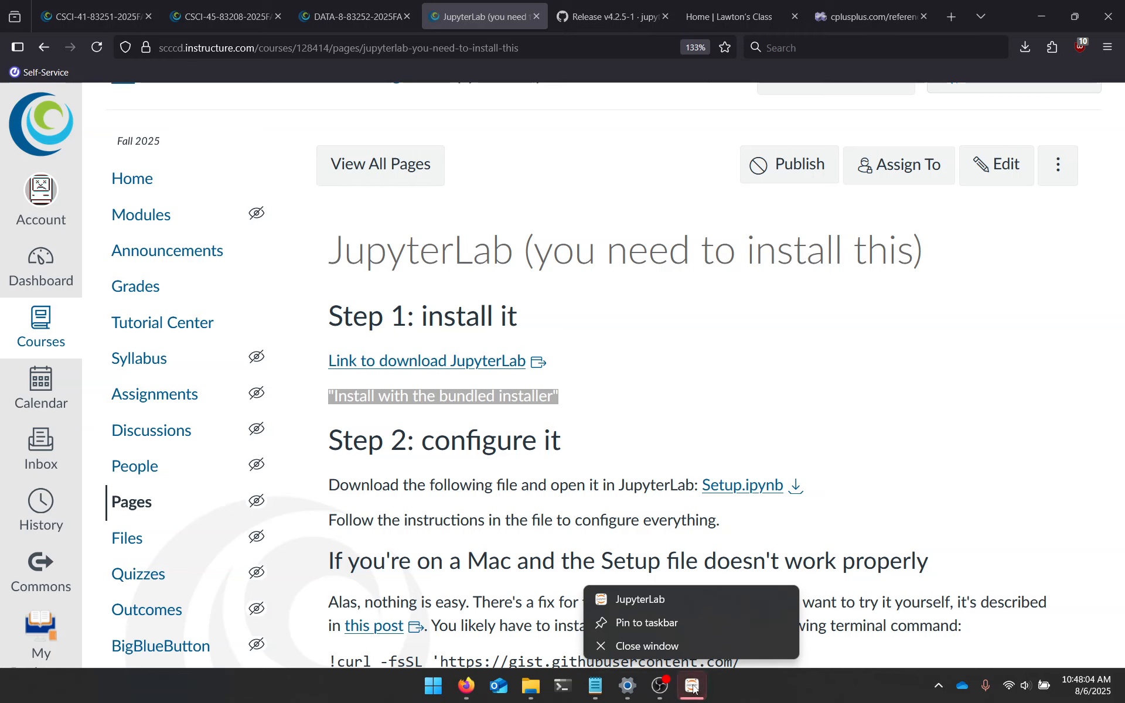
pyautogui.click(693, 687)
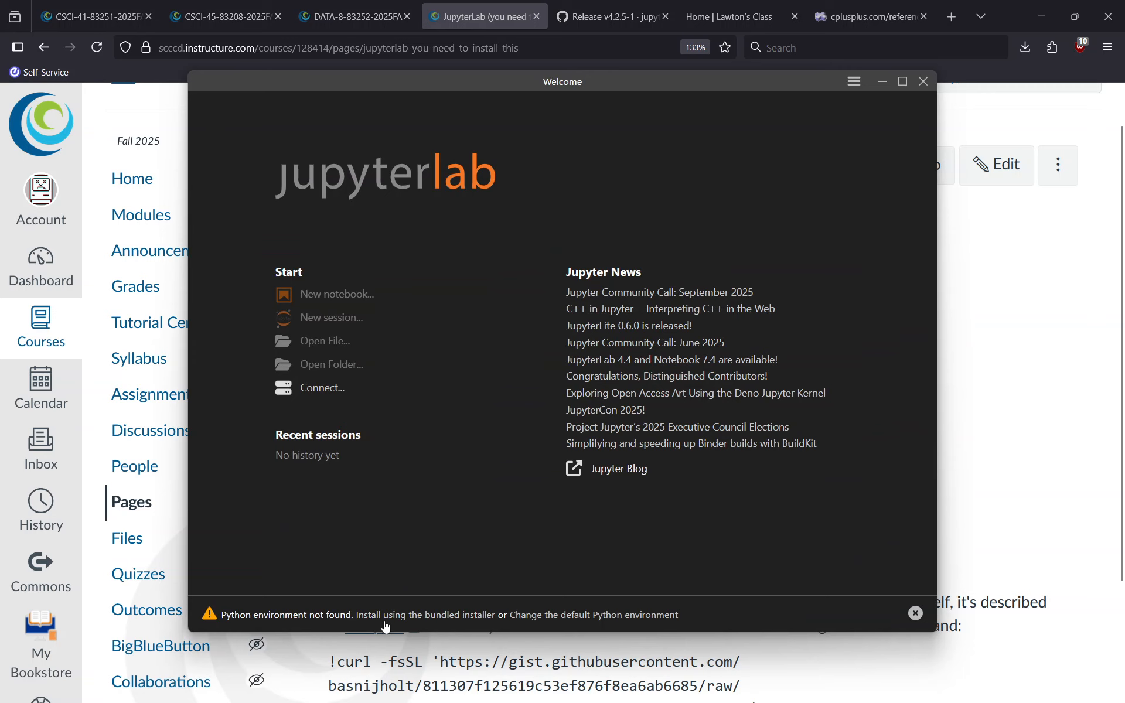
pyautogui.click(417, 620)
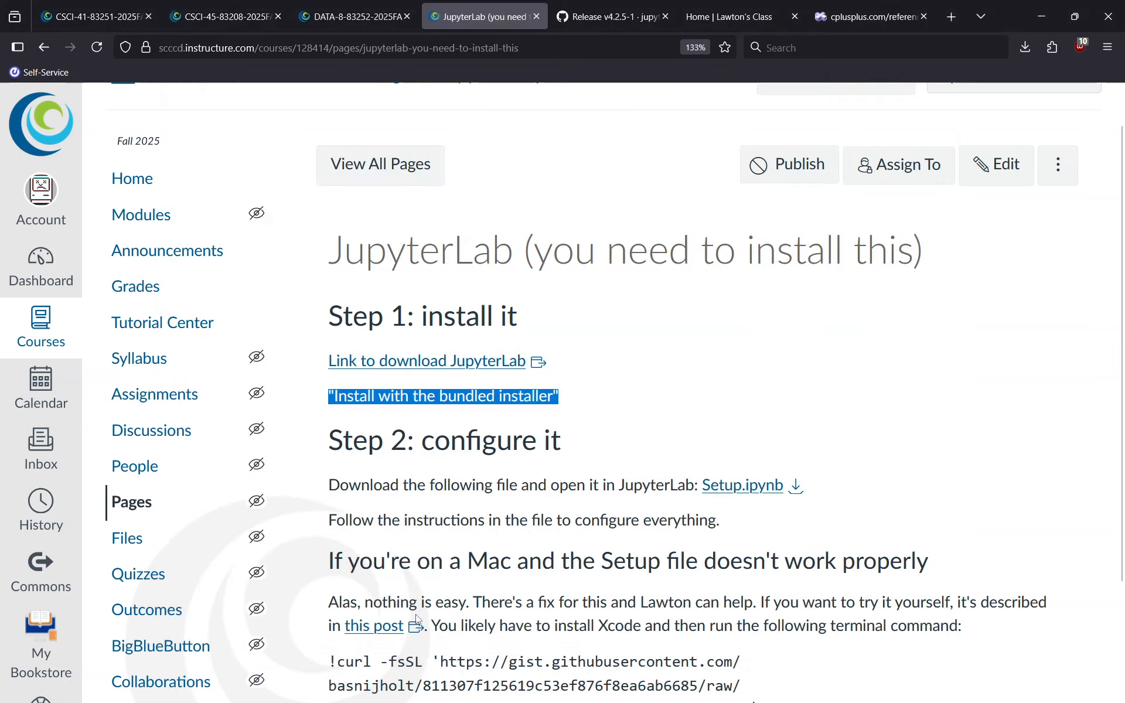
pyautogui.click(662, 441)
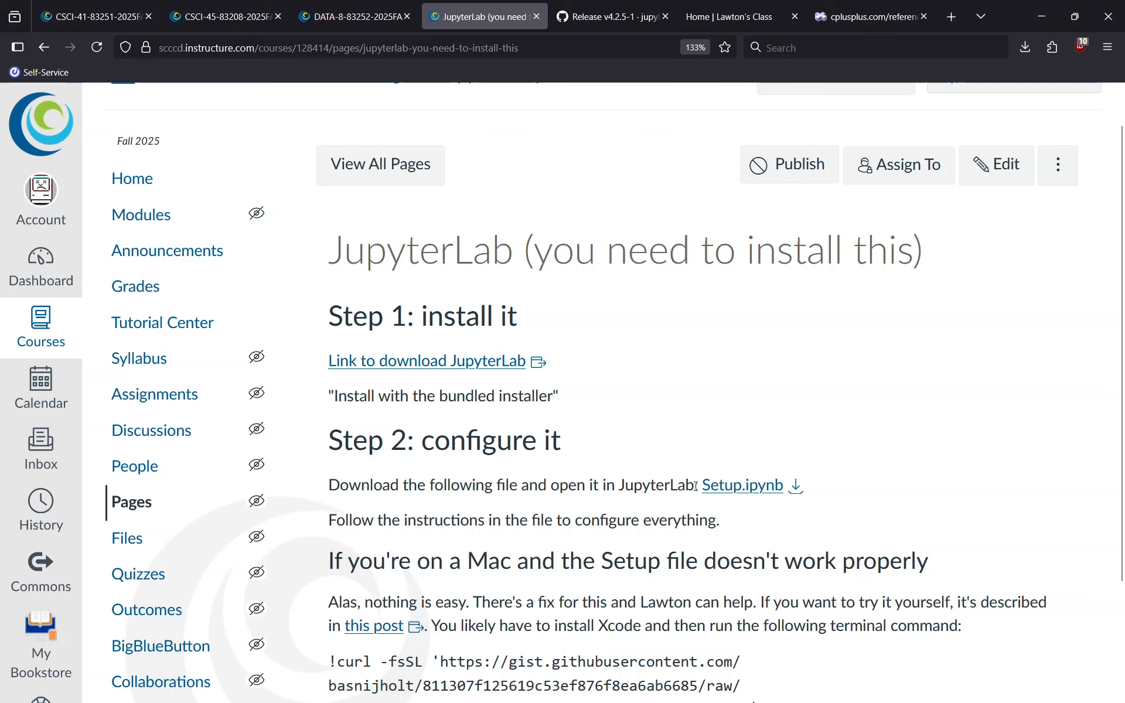
# Select the downloaded Setup.ipynb in the File Explorer Downloads folder
pyautogui.moveTo(679, 485); pyautogui.dragTo(858, 497)
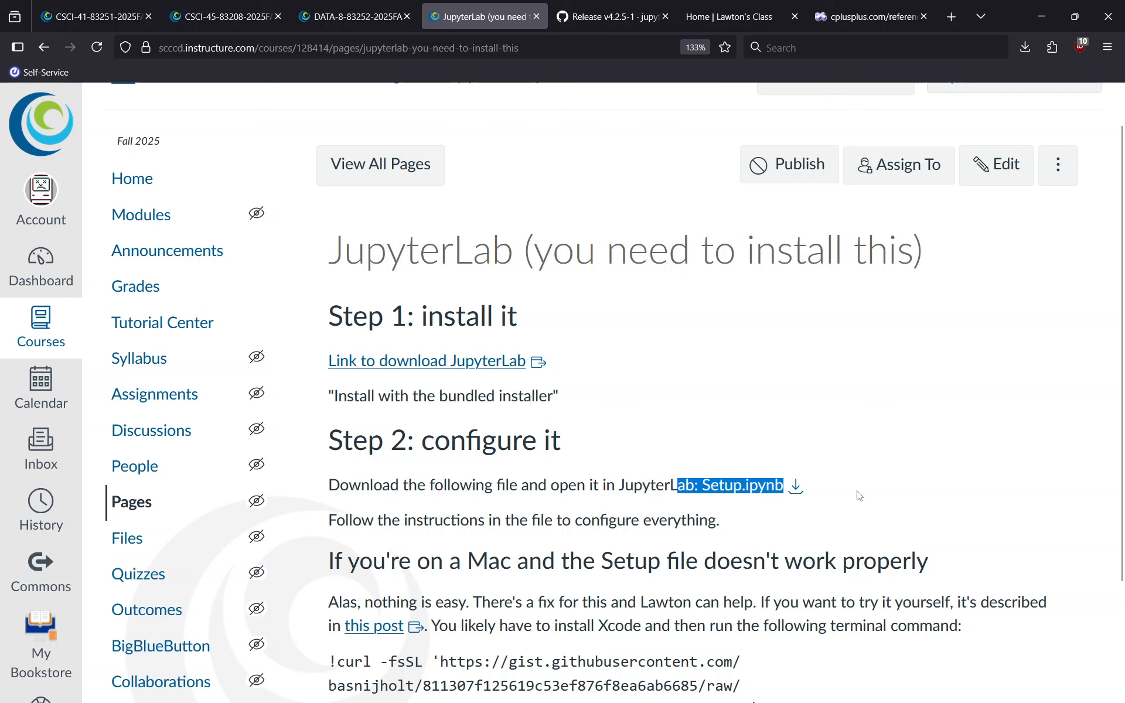
pyautogui.click(851, 499)
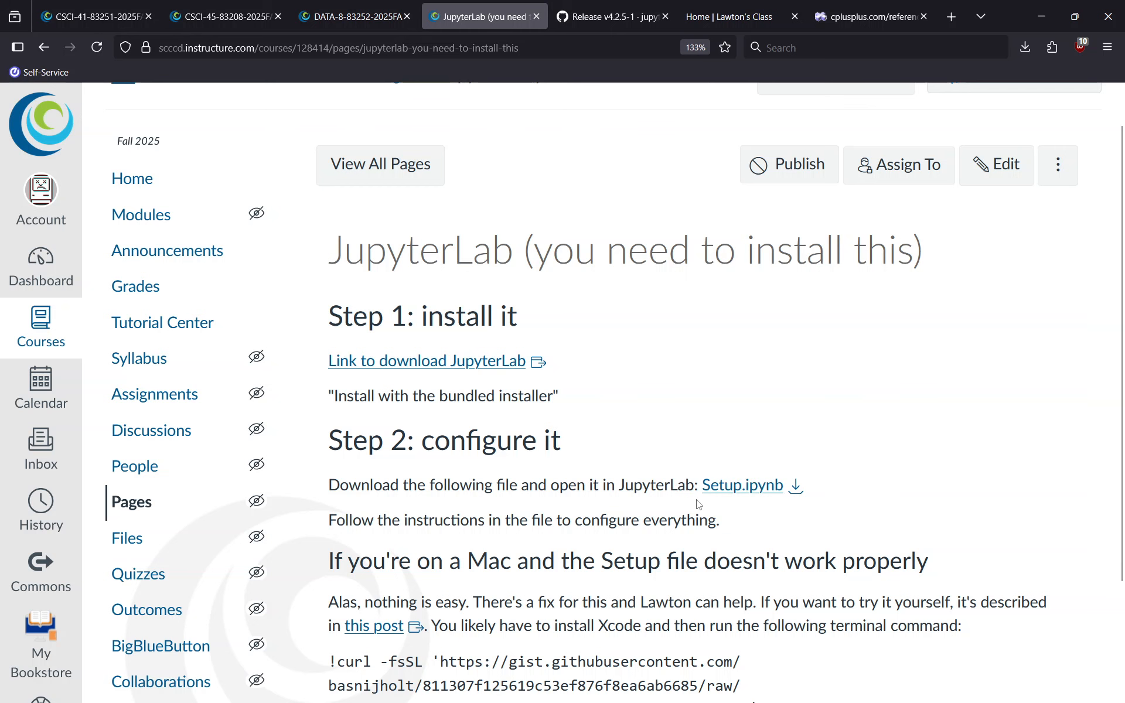
pyautogui.hotkey('alt', 'Tab')
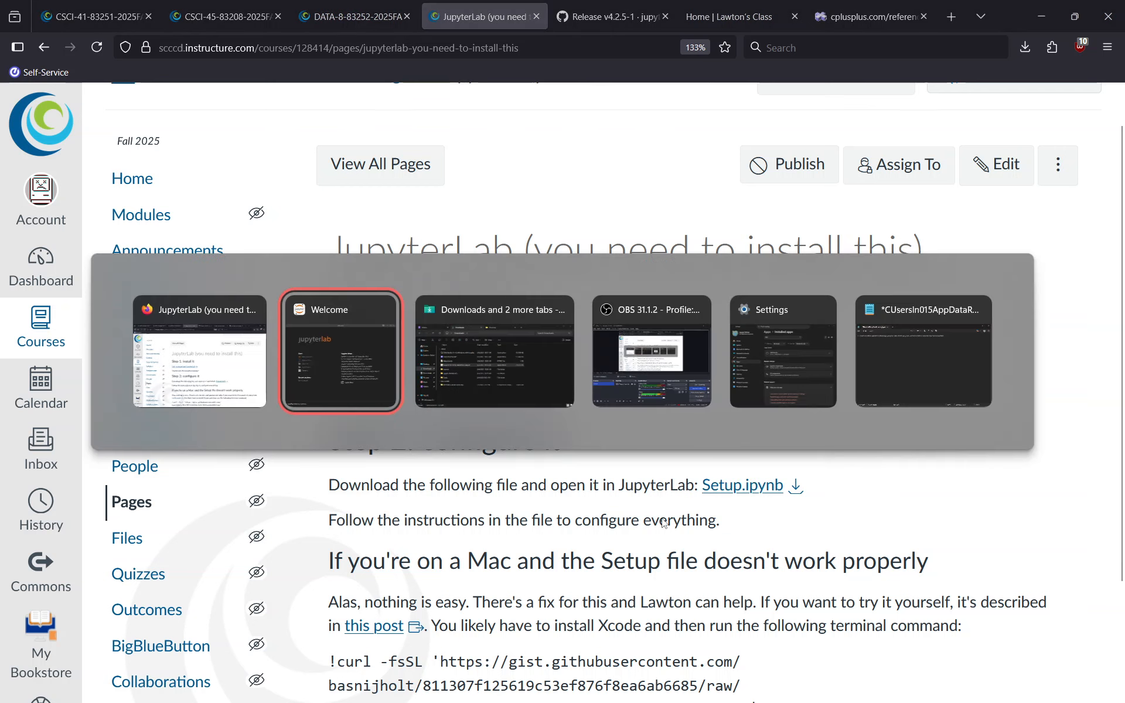
pyautogui.hotkey('alt', 'Tab')
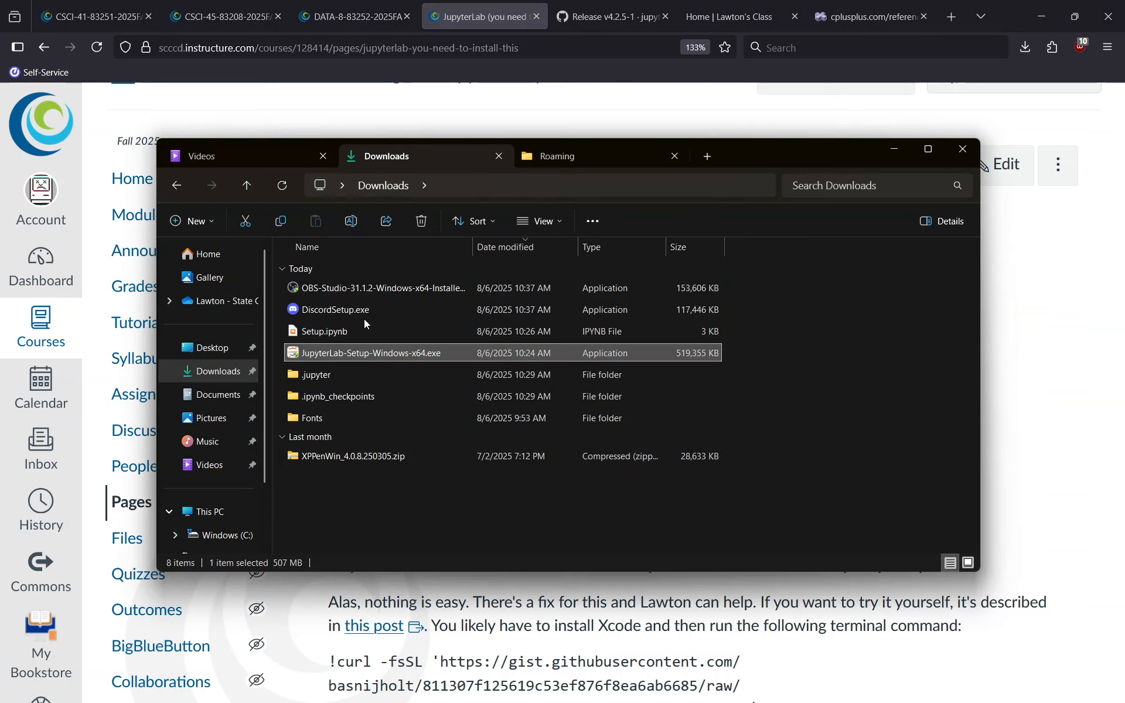
pyautogui.click(354, 332)
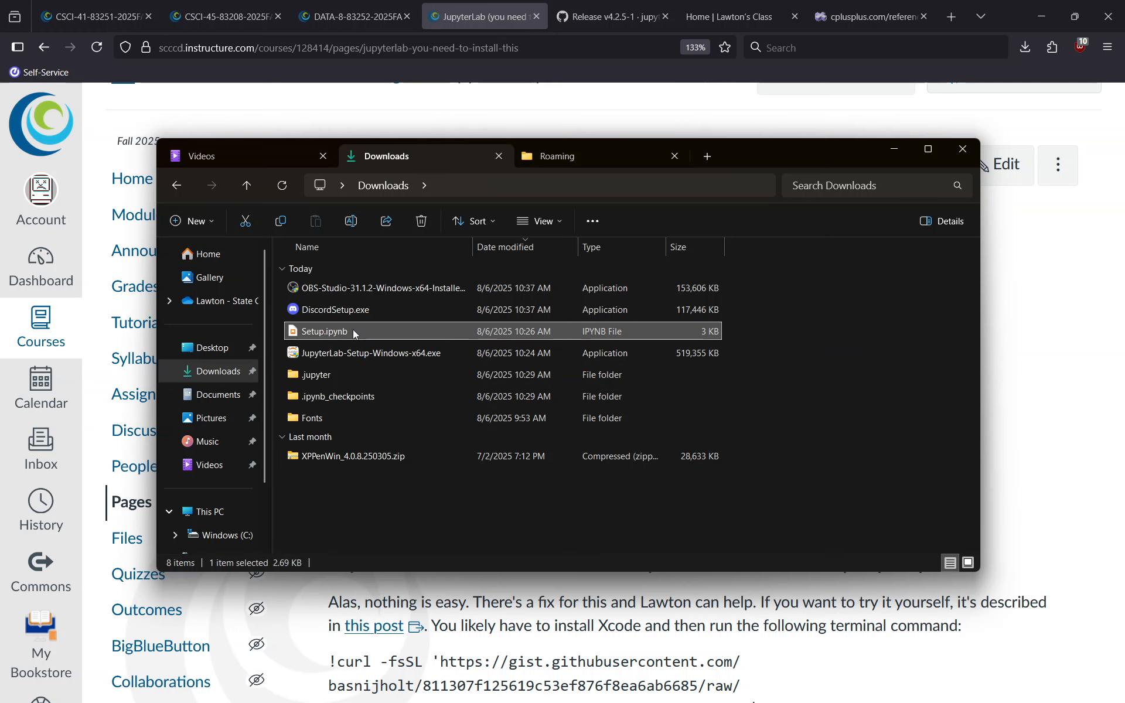
# Open Setup.ipynb from Downloads in JupyterLab Desktop
pyautogui.hotkey('alt', 'Tab')
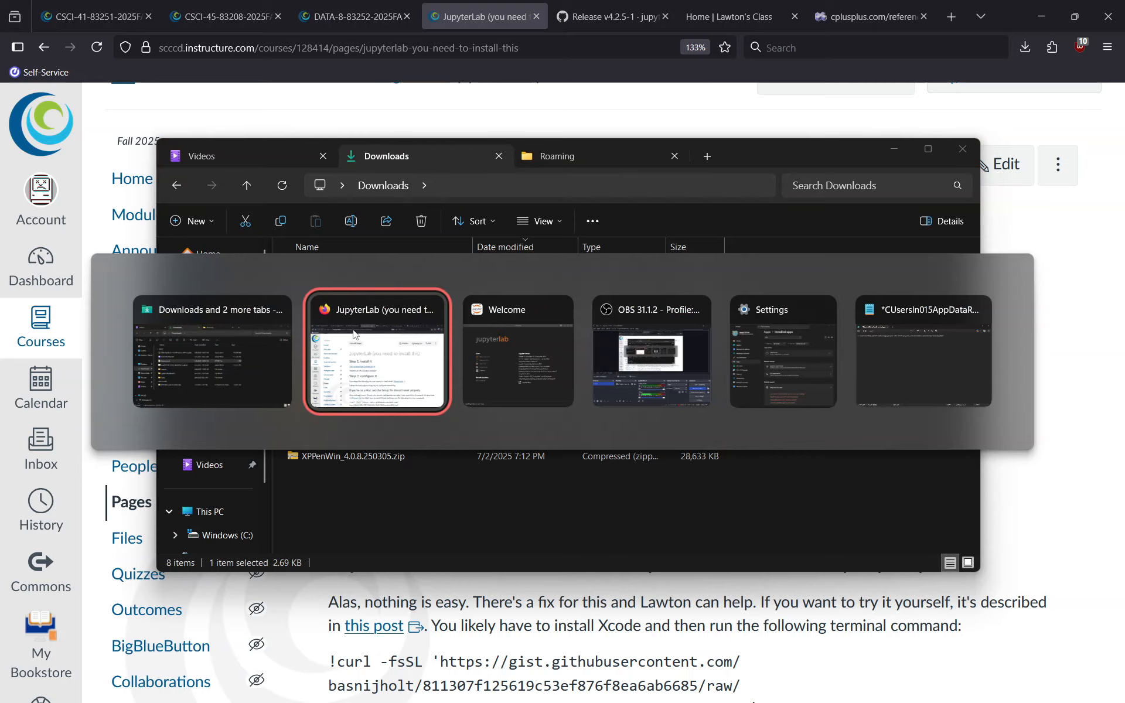
pyautogui.hotkey('alt', 'Tab')
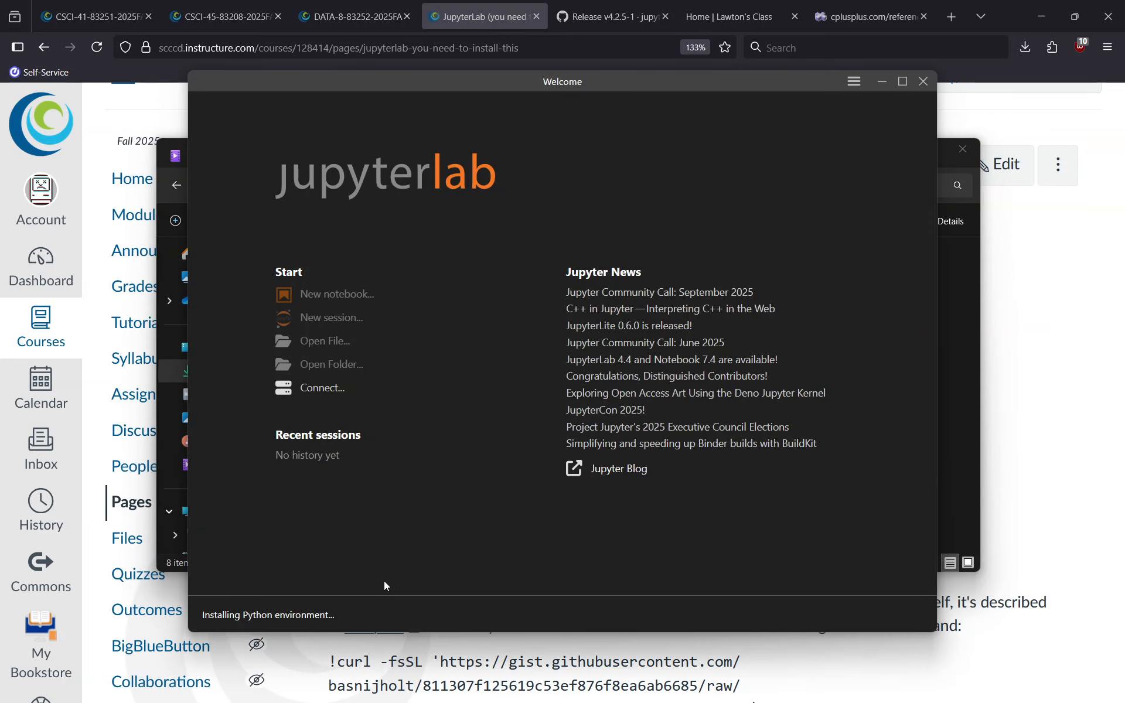
pyautogui.hotkey('alt', 'Tab')
pyautogui.hotkey('alt', 'Tab')
pyautogui.hotkey('alt', 'Tab')
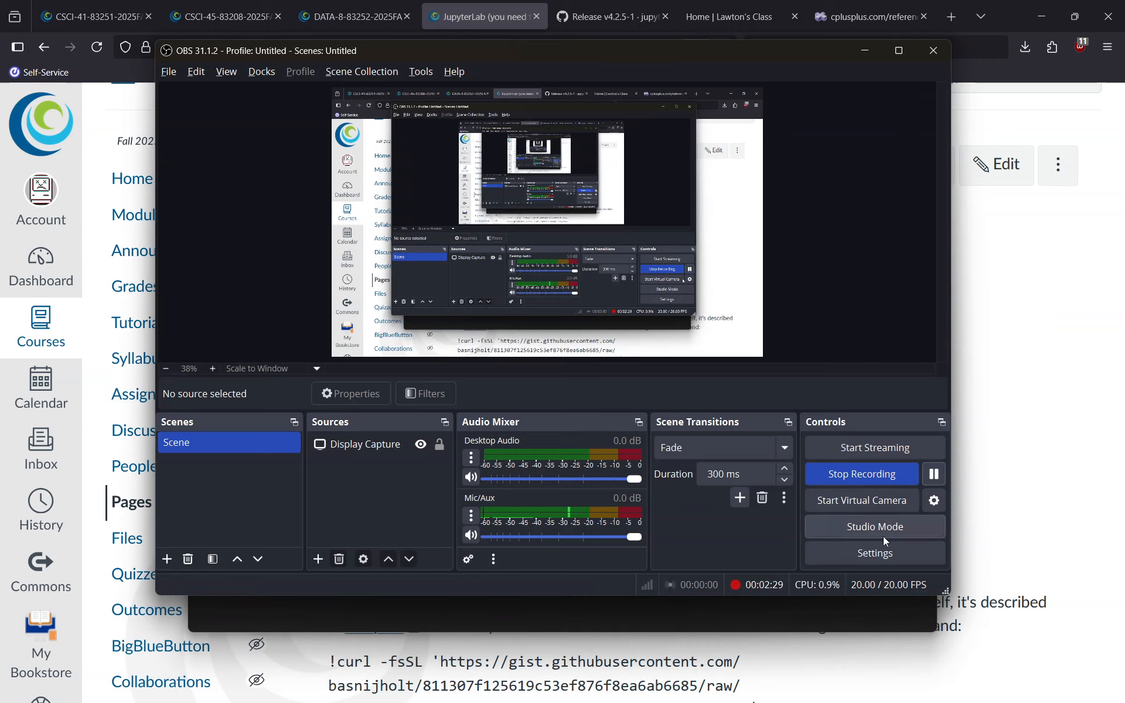
pyautogui.click(811, 620)
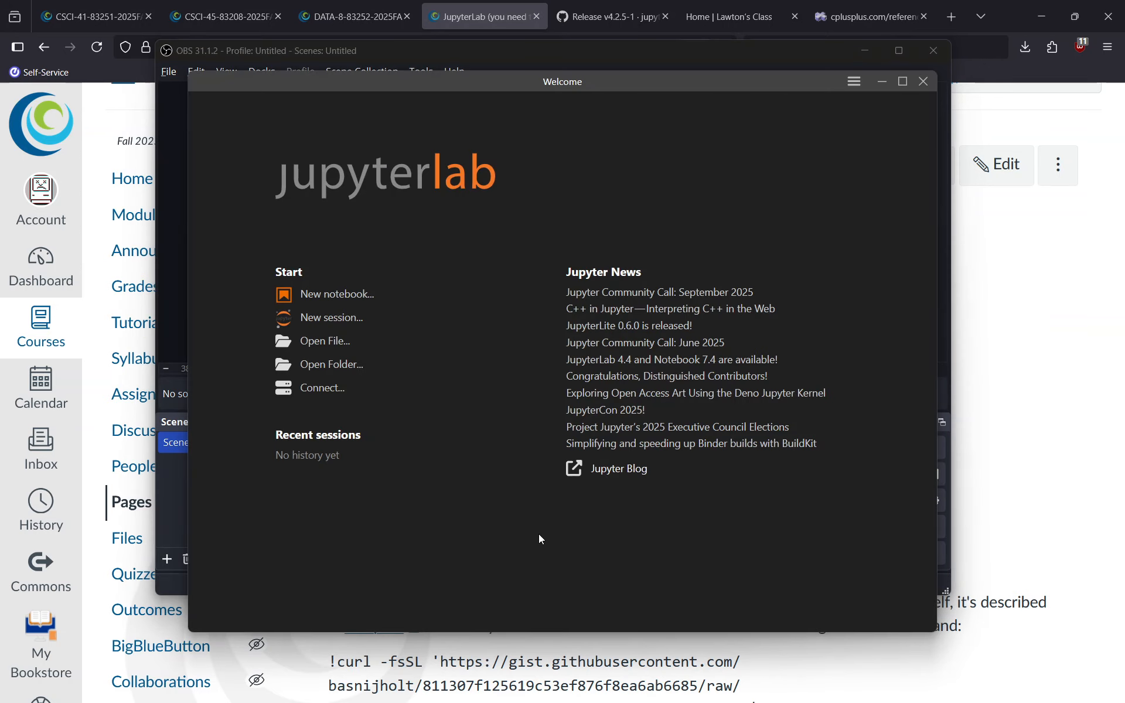
pyautogui.hotkey('alt', 'Tab')
pyautogui.press('Tab')
pyautogui.press('Tab')
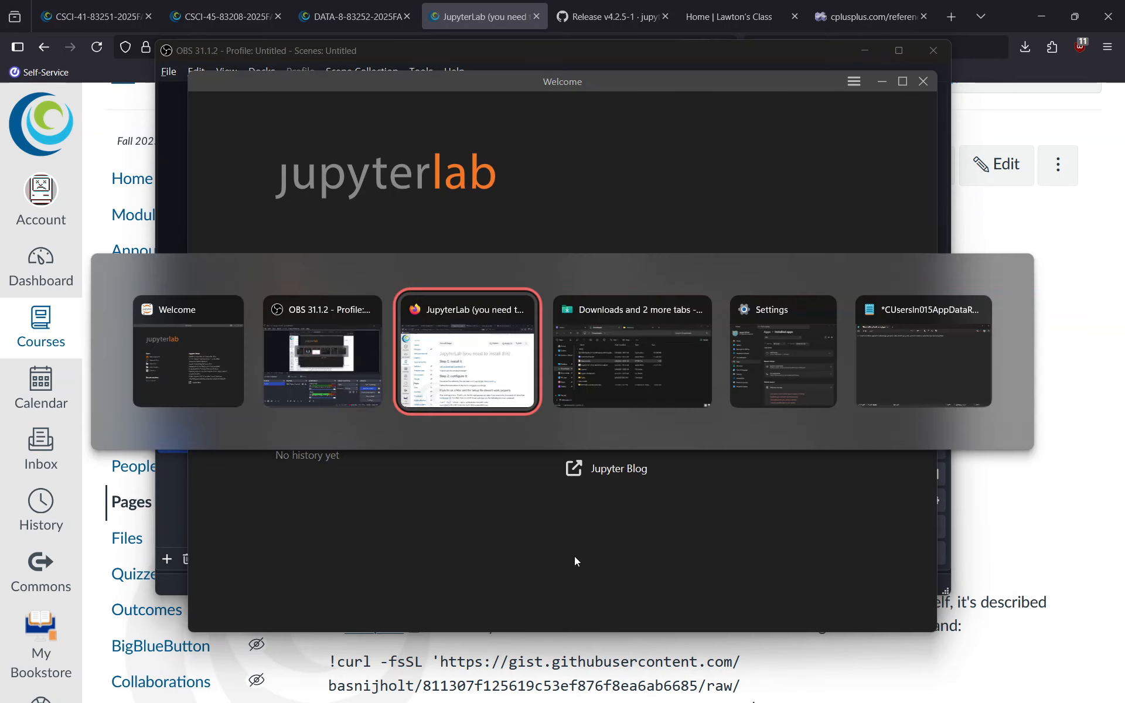
pyautogui.doubleClick(323, 331)
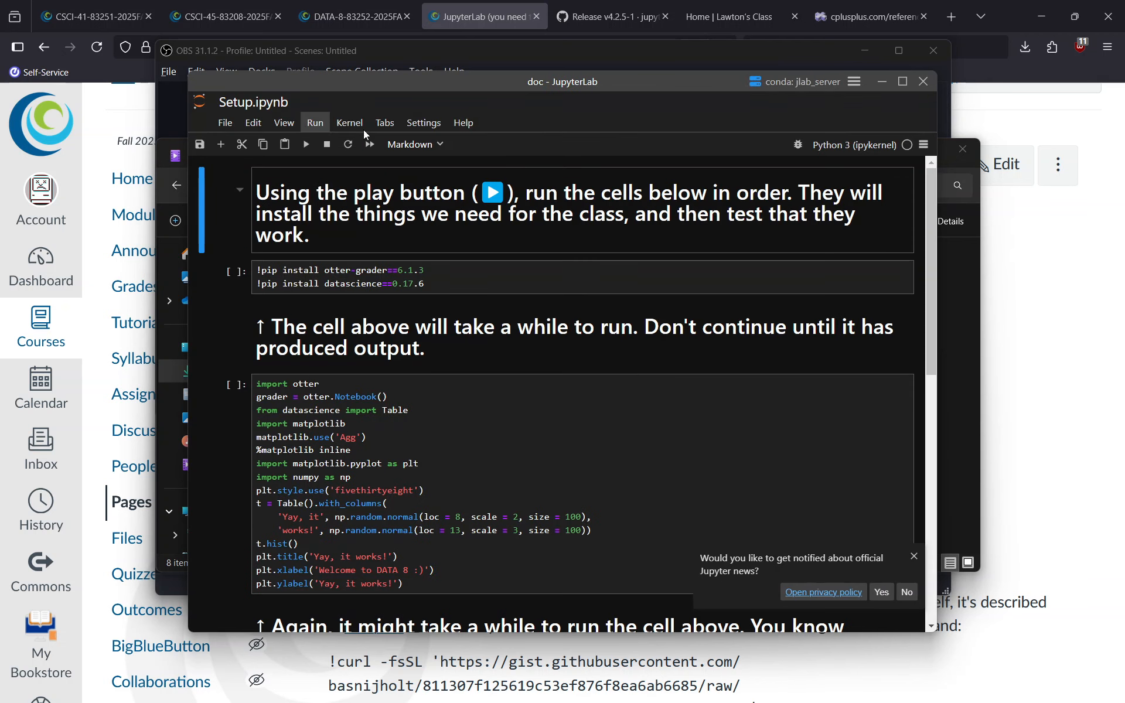
# Apply a JupyterLab Dark theme from Settings > Theme and maximize the Setup.ipynb window
pyautogui.click(421, 123)
pyautogui.moveTo(434, 144)
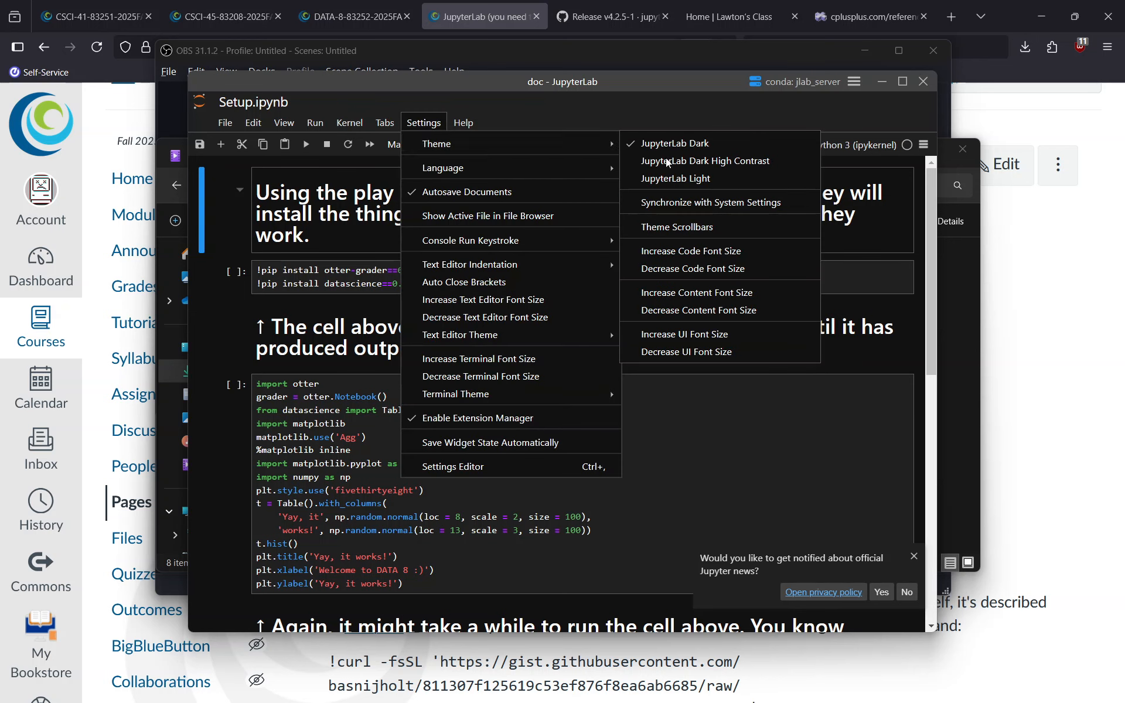
pyautogui.click(706, 253)
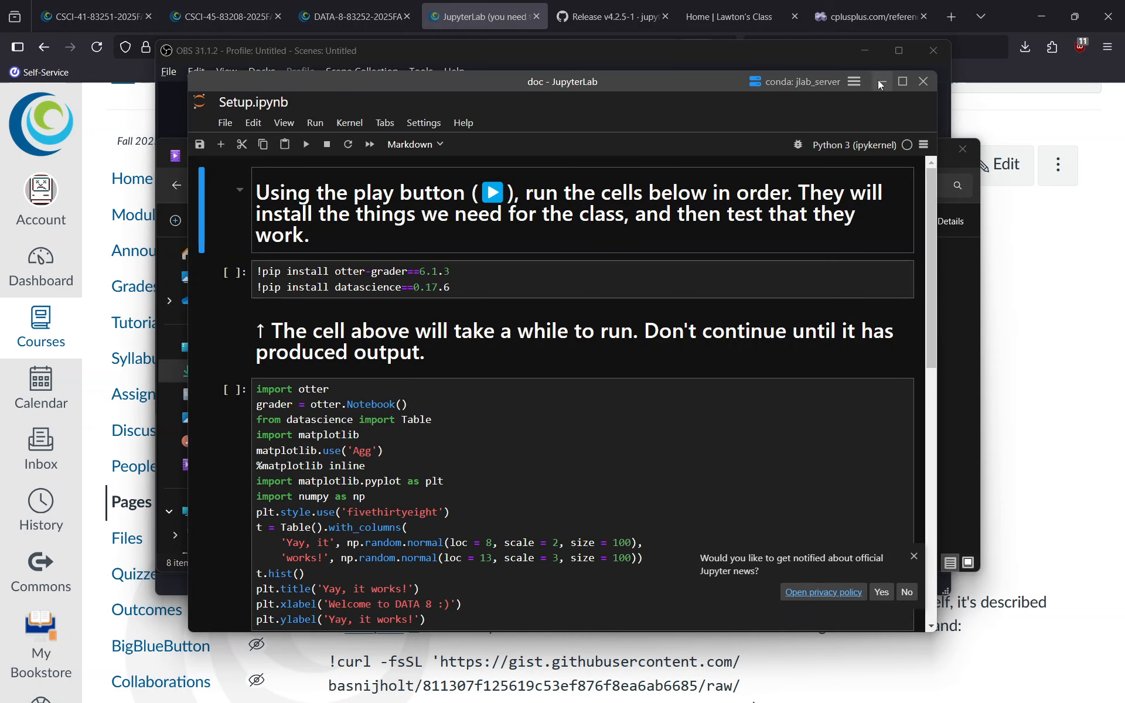
pyautogui.click(903, 81)
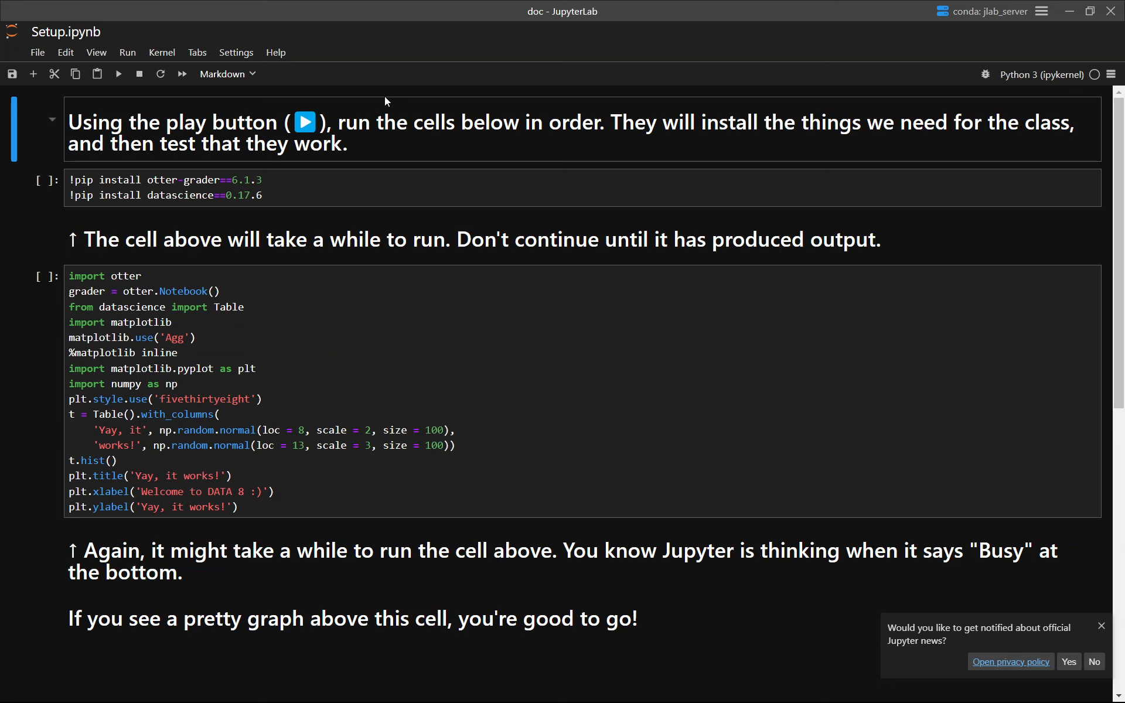
# Dismiss the Jupyter news notification and click through the Setup.ipynb cells
pyautogui.click(1102, 626)
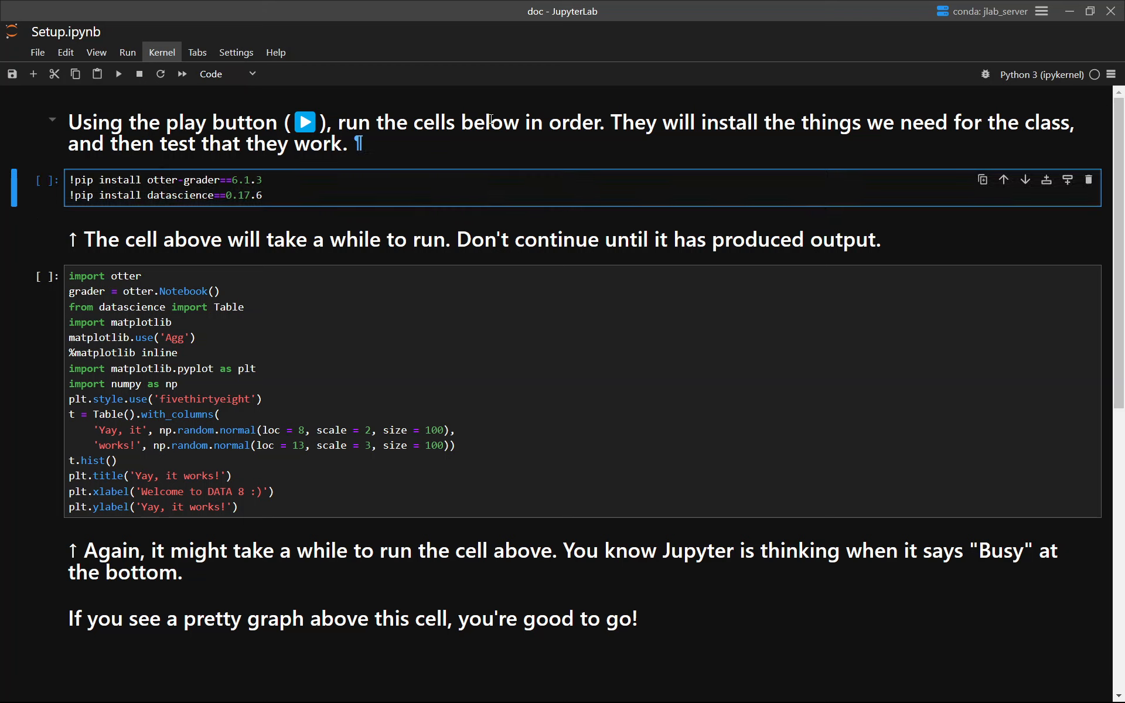
pyautogui.click(481, 194)
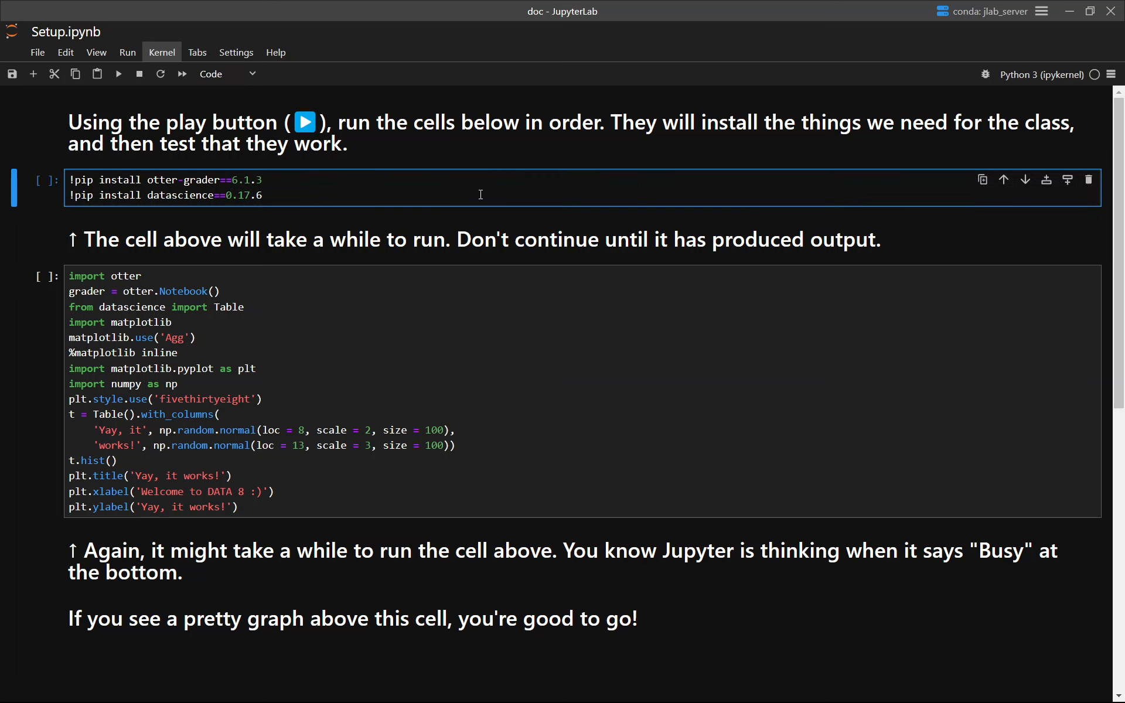
pyautogui.click(426, 135)
pyautogui.click(372, 187)
pyautogui.click(892, 239)
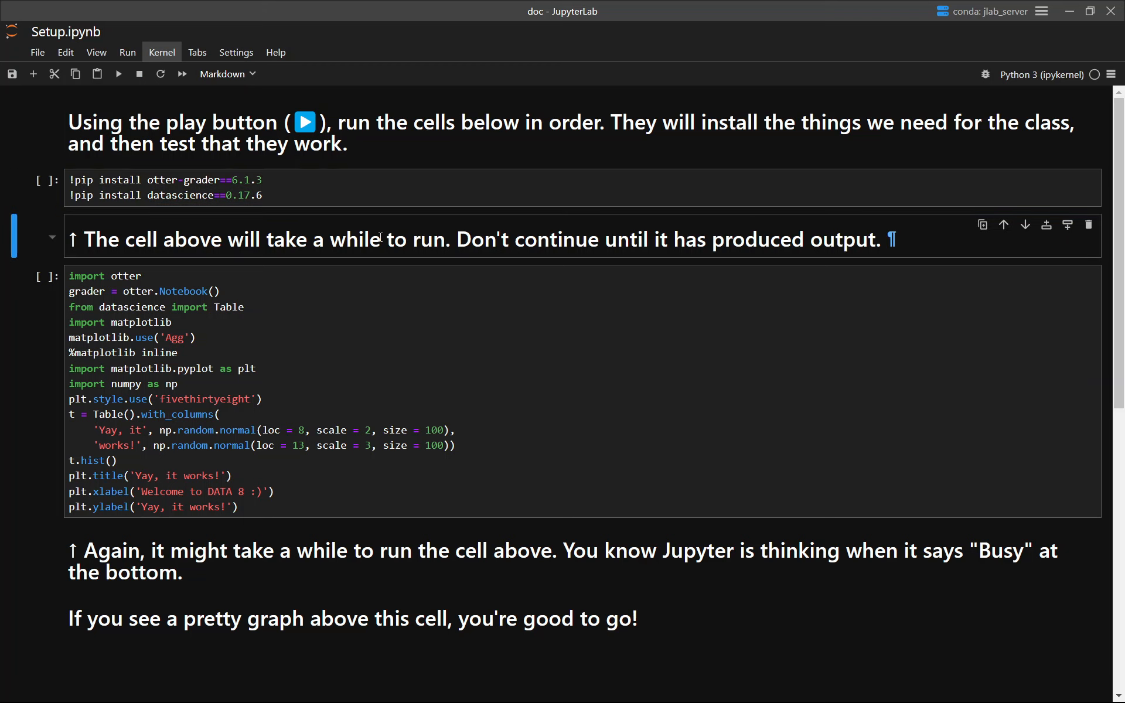
pyautogui.click(354, 345)
pyautogui.click(354, 551)
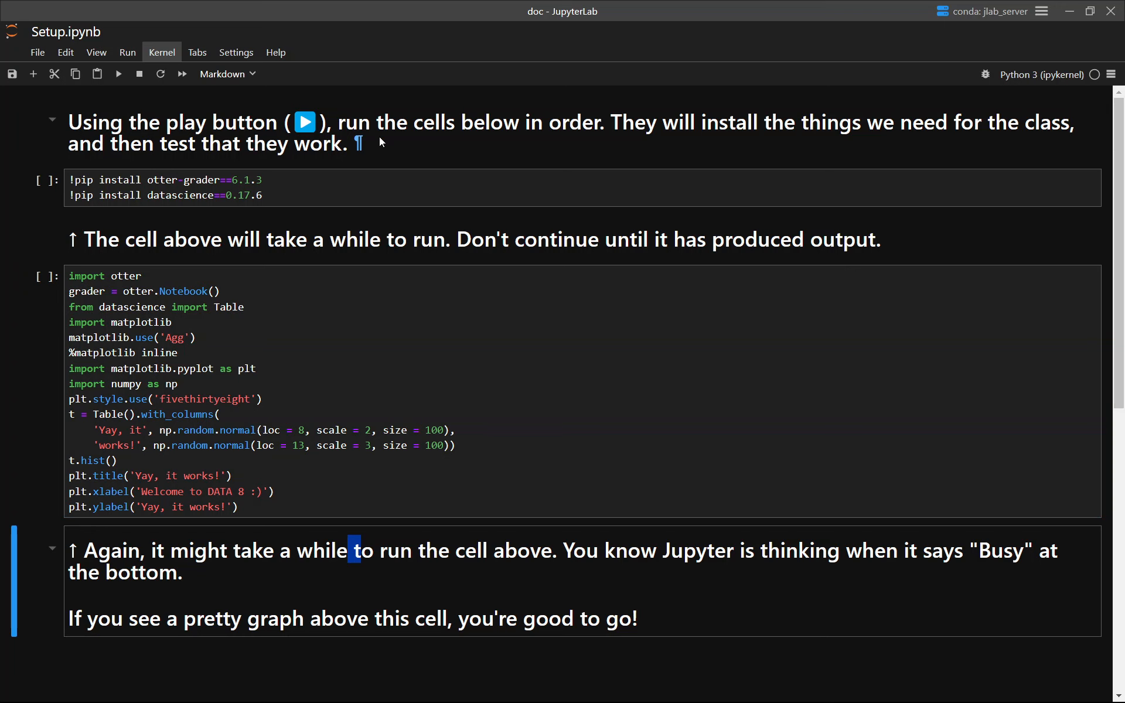
pyautogui.click(378, 136)
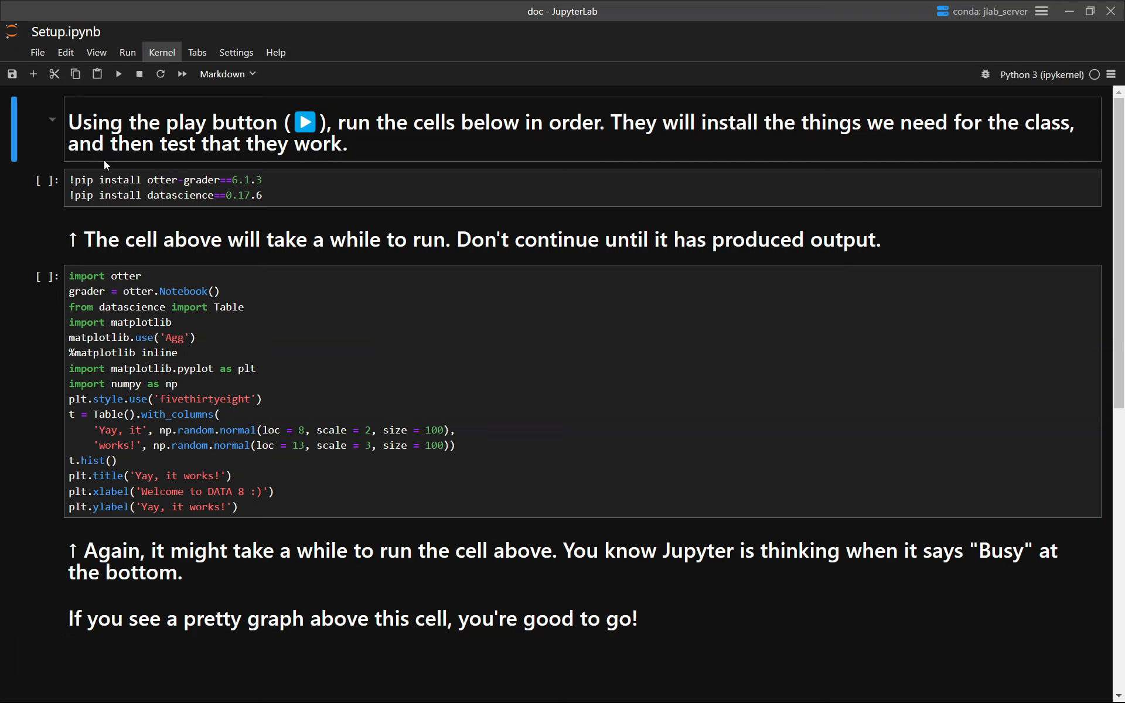
# Run the pip install cell for otter-grader 6.1.3 and datascience 0.17.6
pyautogui.click(119, 74)
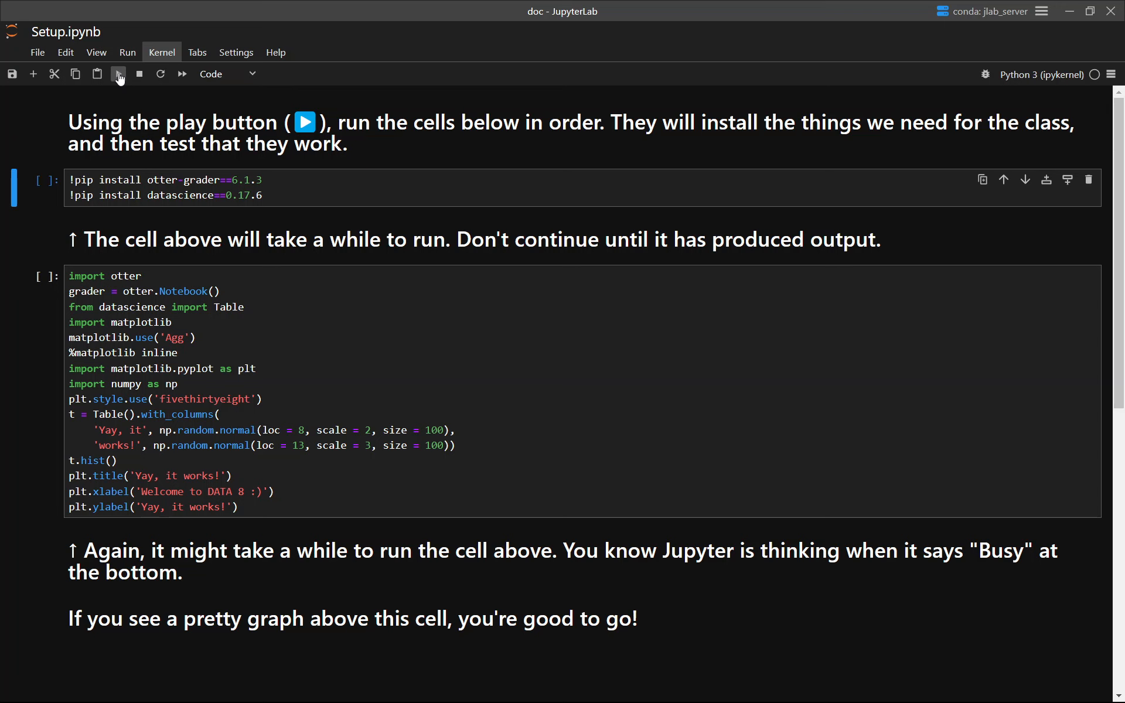
pyautogui.press('Up')
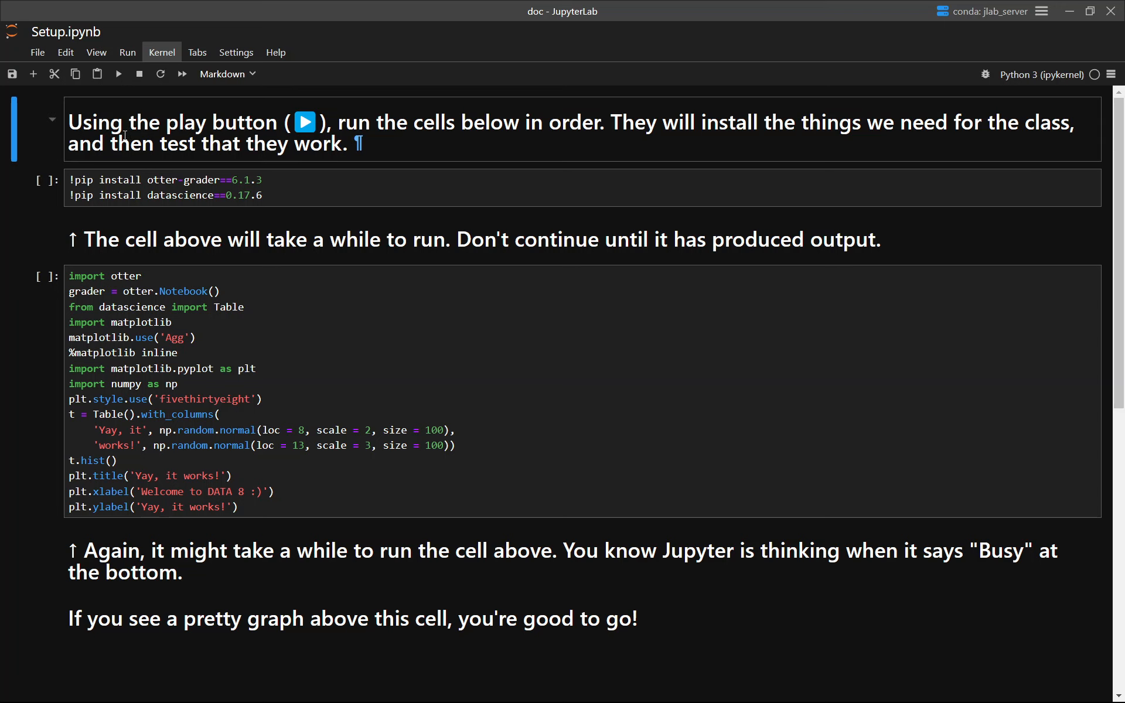
pyautogui.click(123, 79)
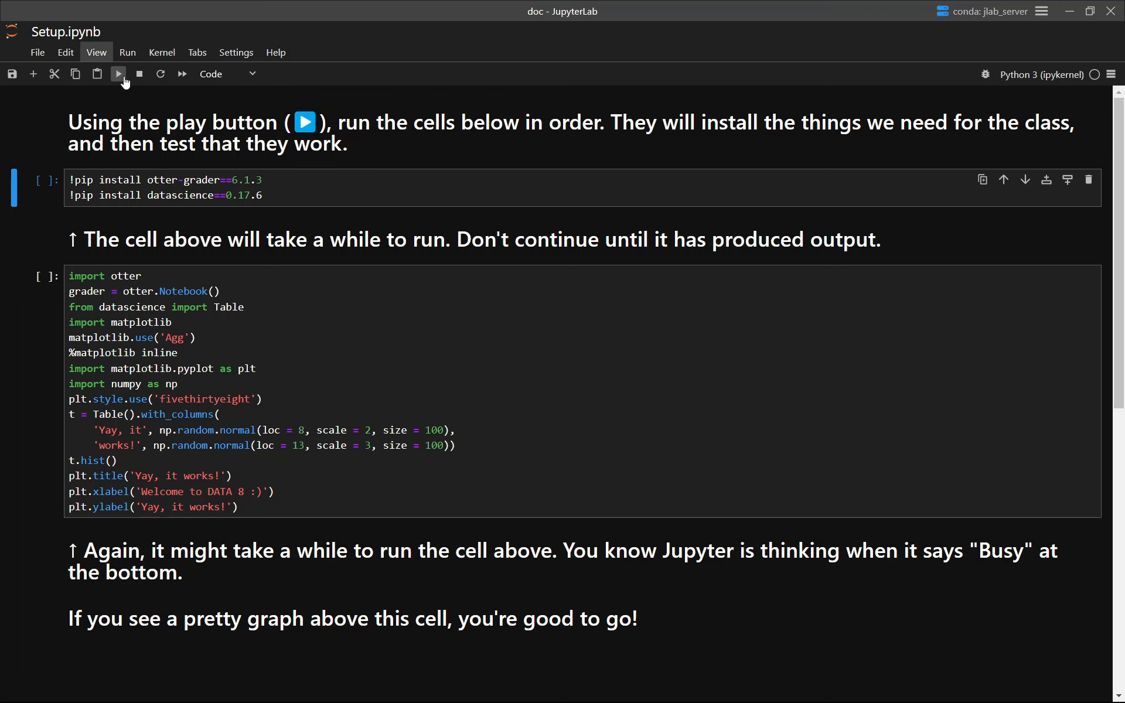
pyautogui.click(119, 75)
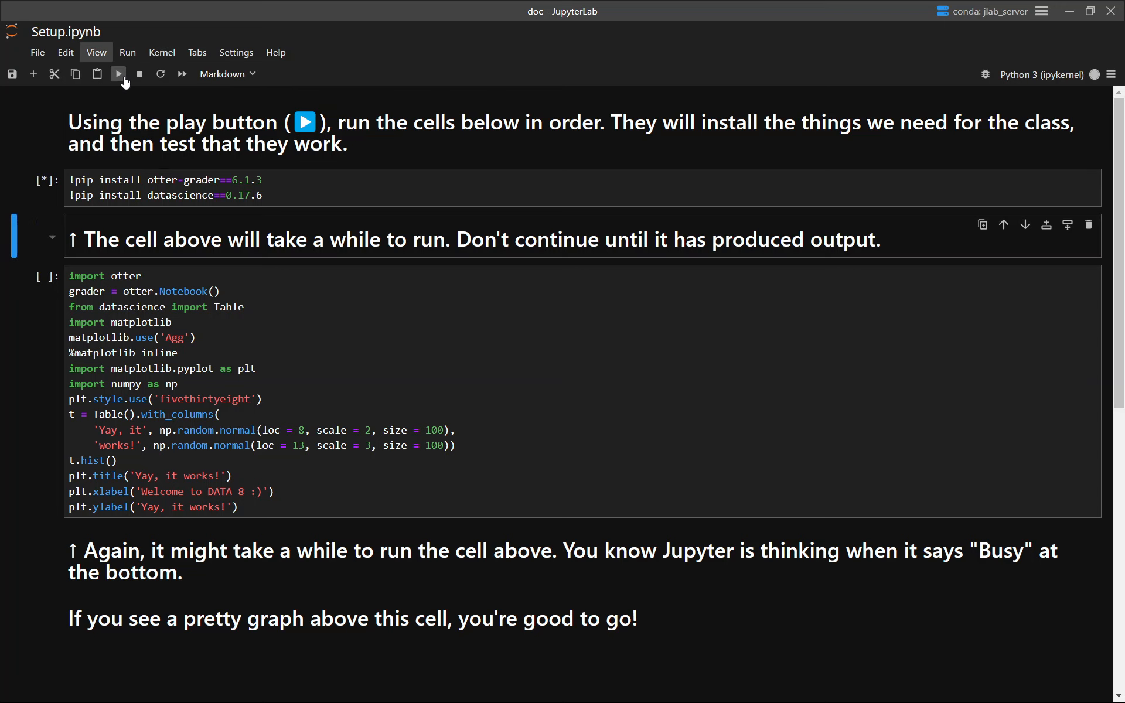